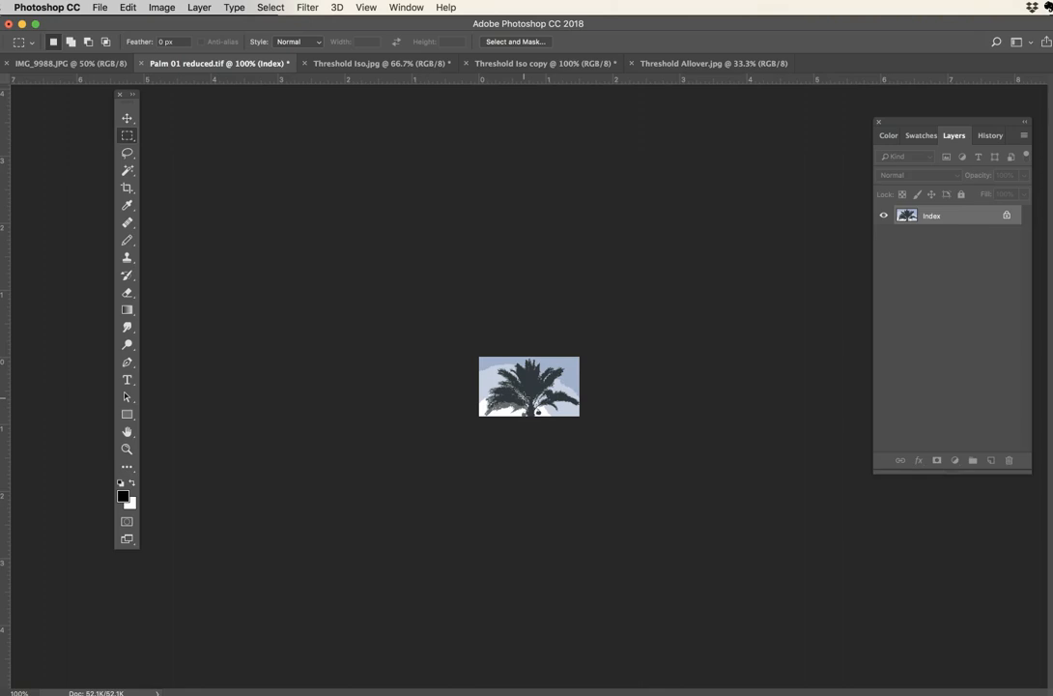
Step: Examine the indexed palm image both close up at pixel level and at reduced magnification
key("super+equal")
key("super+equal")
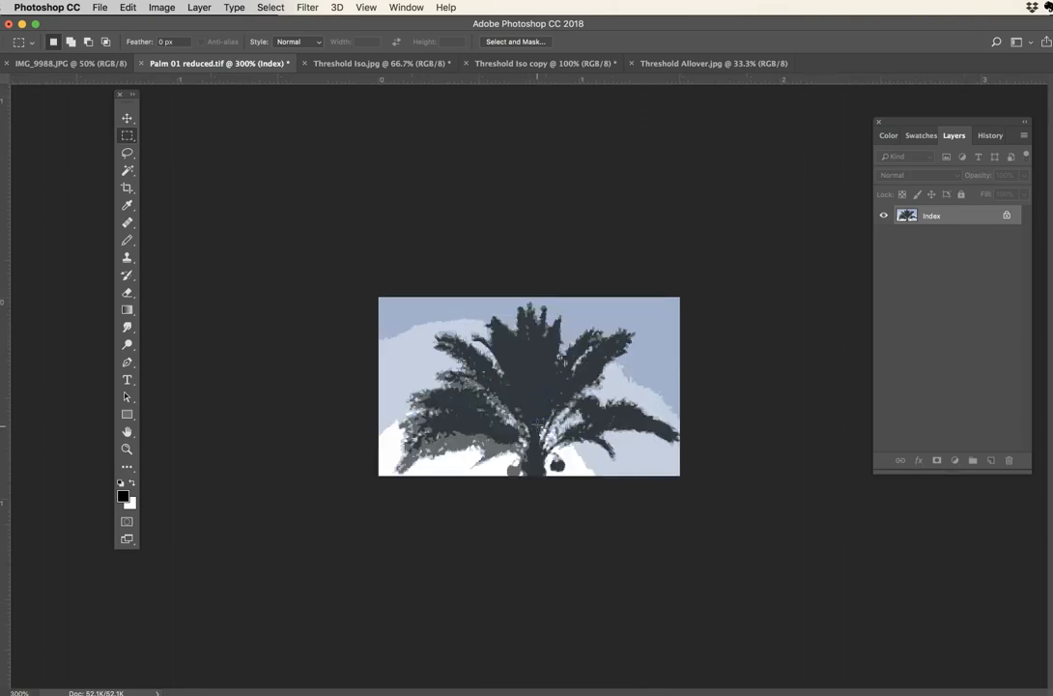
key("super+0")
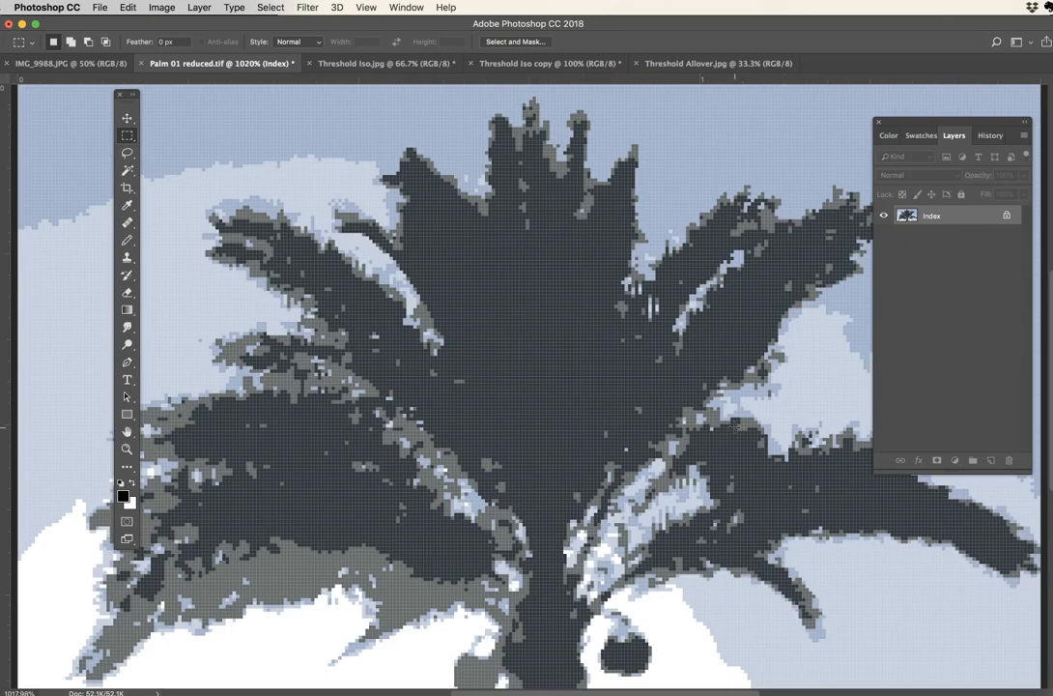
key("super+minus")
key("super+minus")
key("super+minus")
key("super+minus")
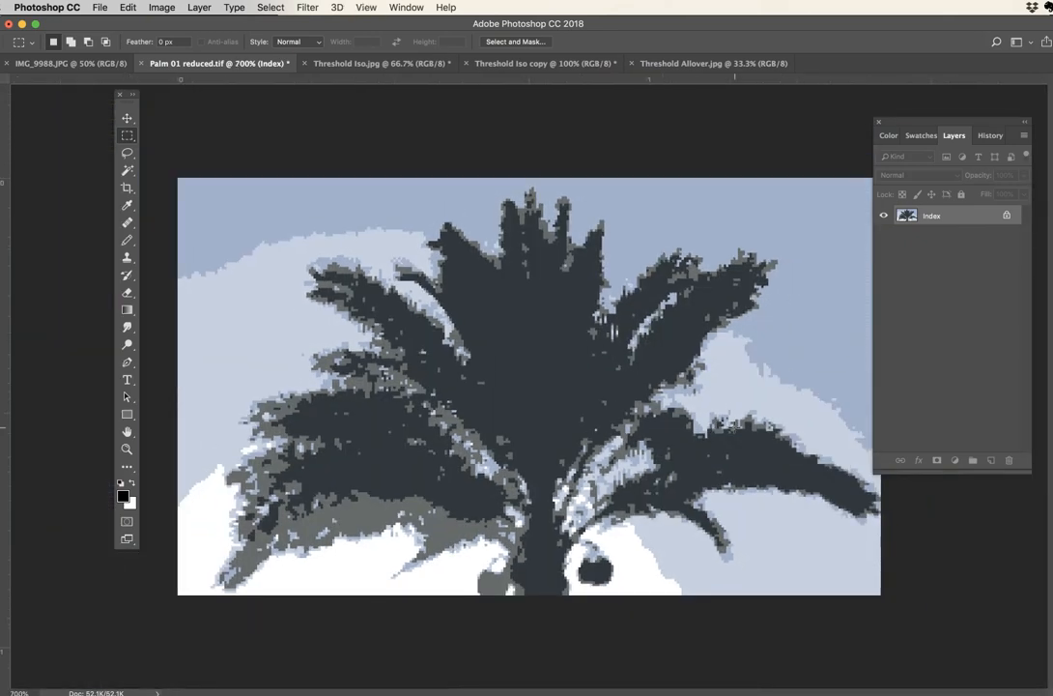
key("super+minus")
key("super+minus")
key("super+minus")
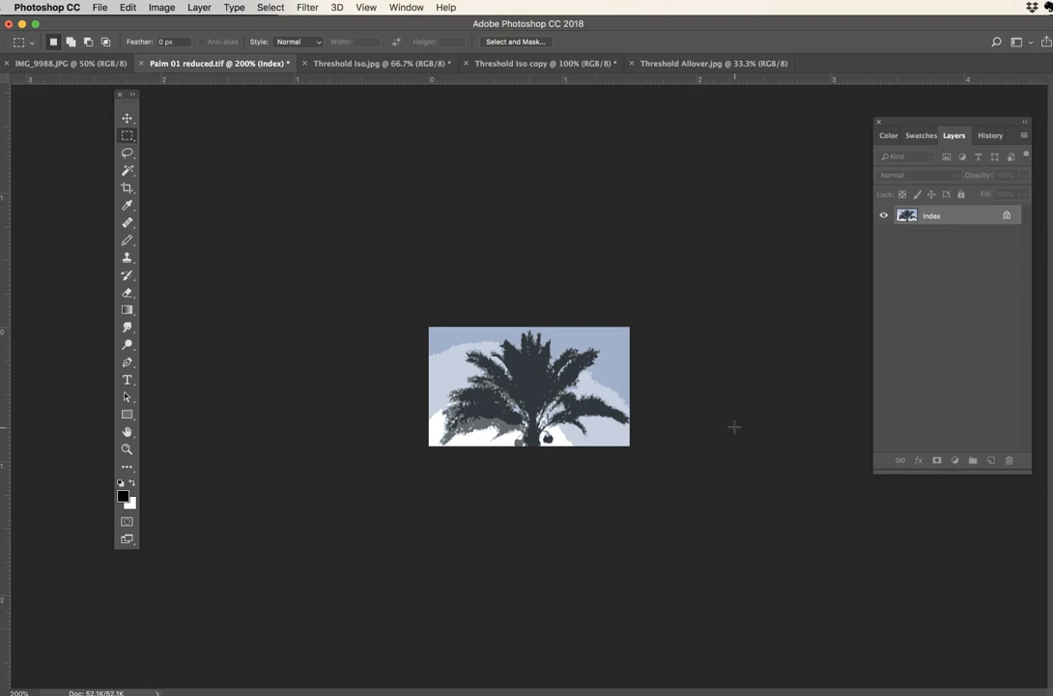
Step: Convert the palm image from Indexed Color to RGB Color mode
left_click_drag(962, 123, 871, 126)
left_click(867, 238)
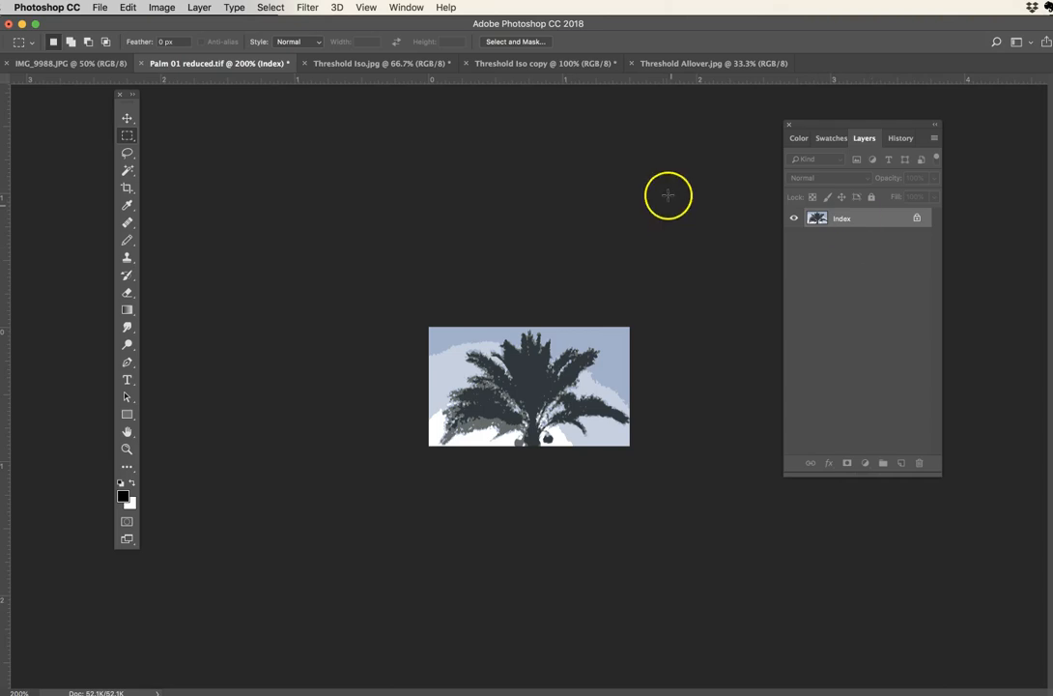
left_click(128, 7)
left_click(162, 8)
mouse_move(160, 25)
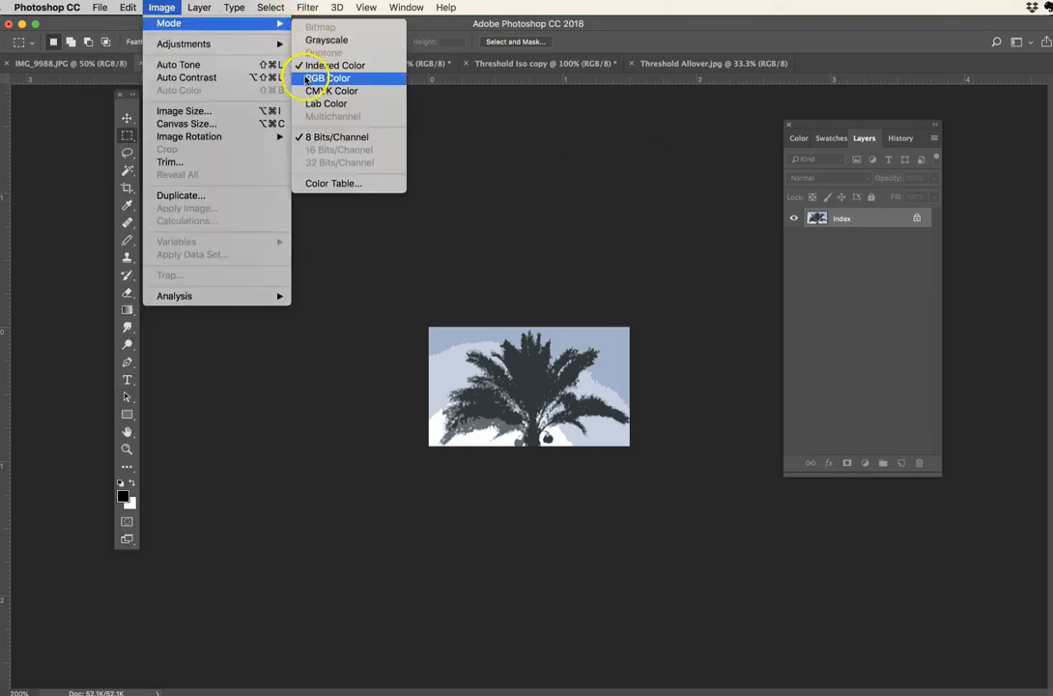
left_click(319, 73)
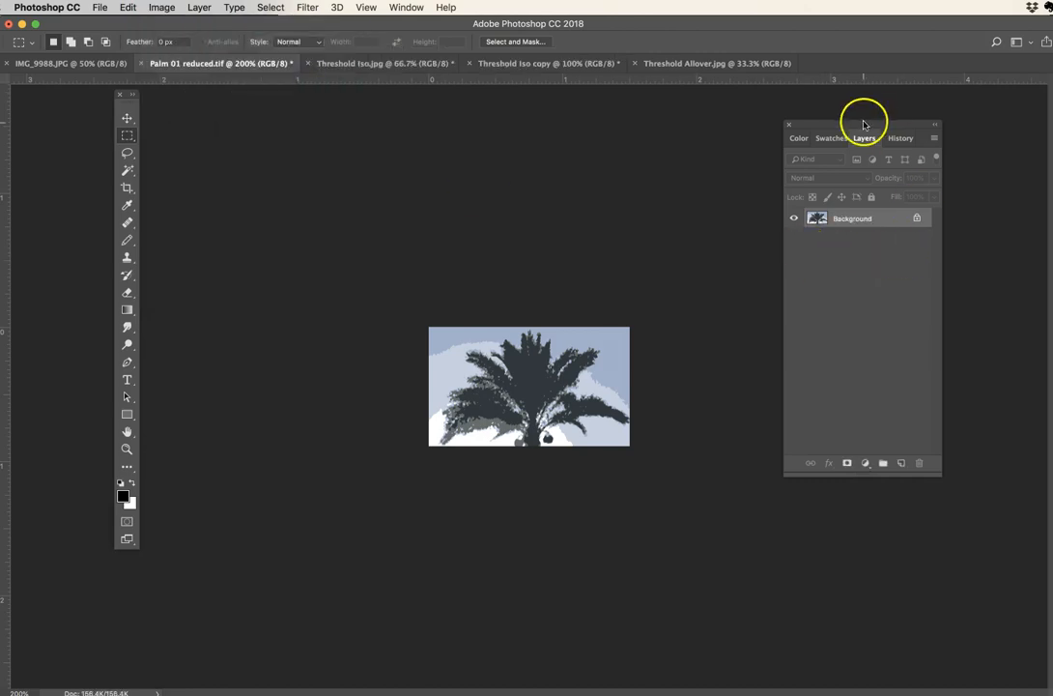
Step: Unlock the Background layer and add a new empty layer beneath the palm layer
left_click_drag(863, 125, 894, 123)
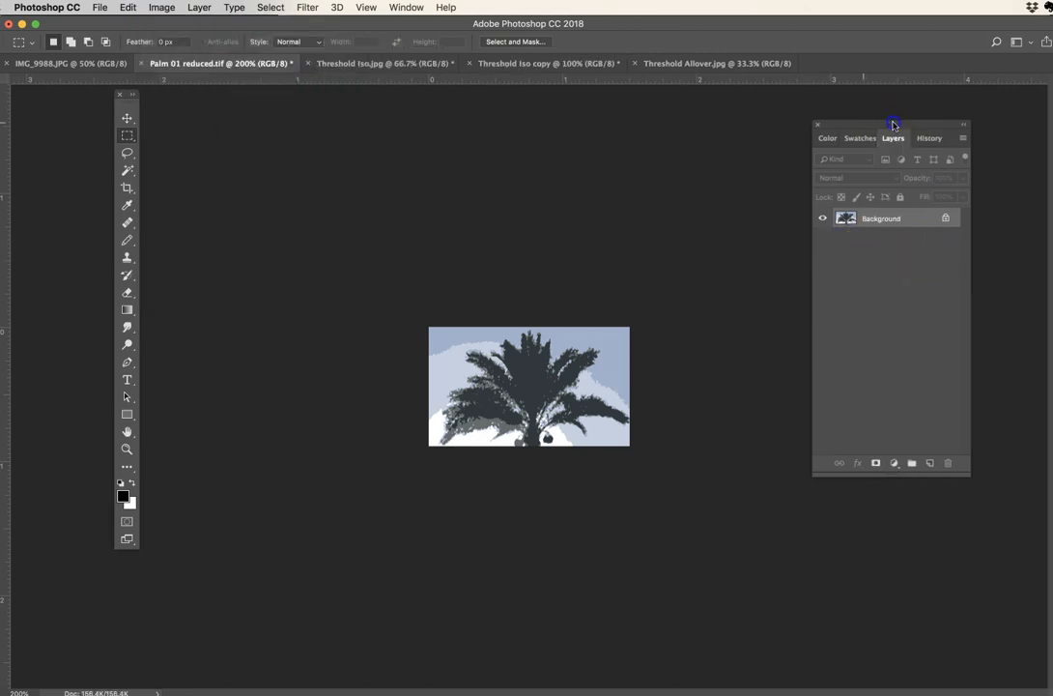
left_click(946, 219)
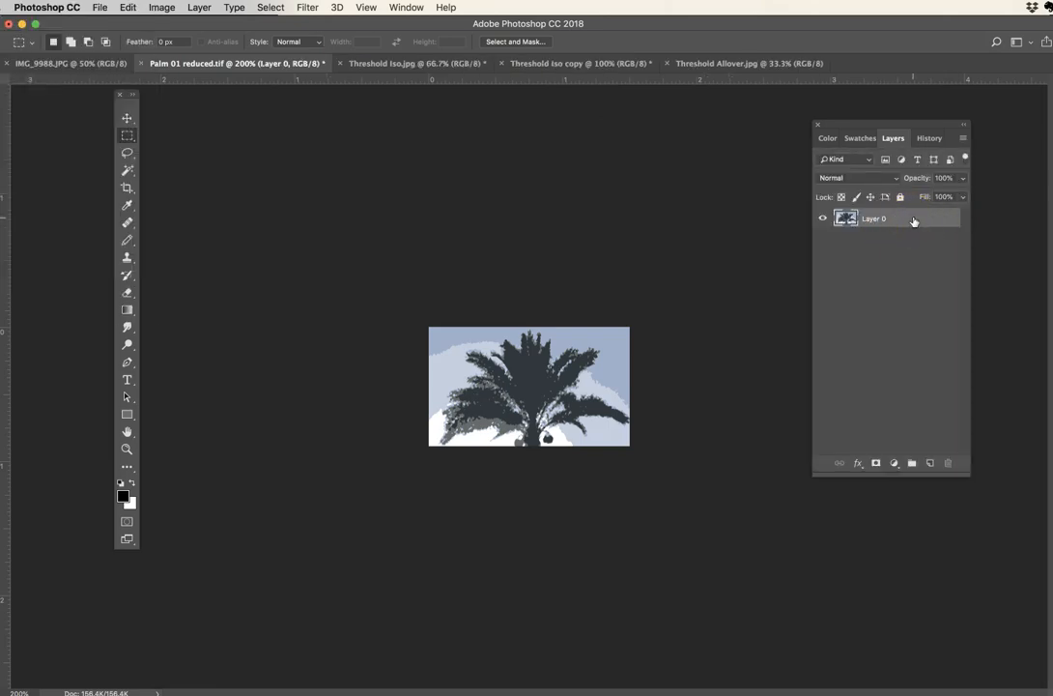
left_click(931, 463)
left_click_drag(887, 223, 894, 247)
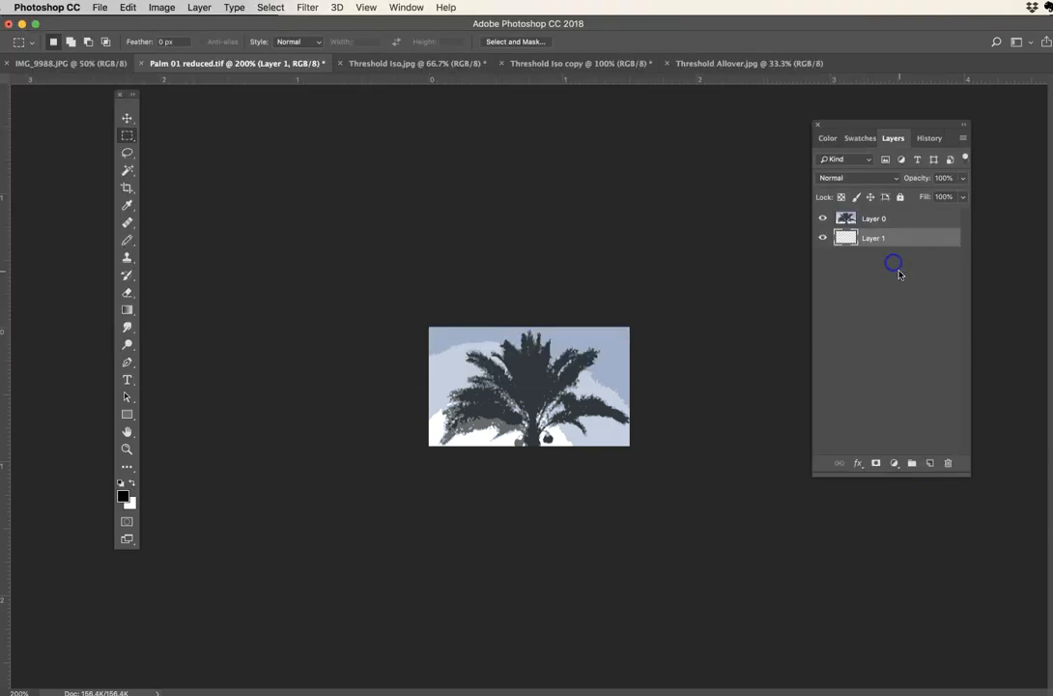
Step: Open the canvas size settings, switch the units to percent, and enter 200 for both width and height
left_click_drag(917, 123, 873, 118)
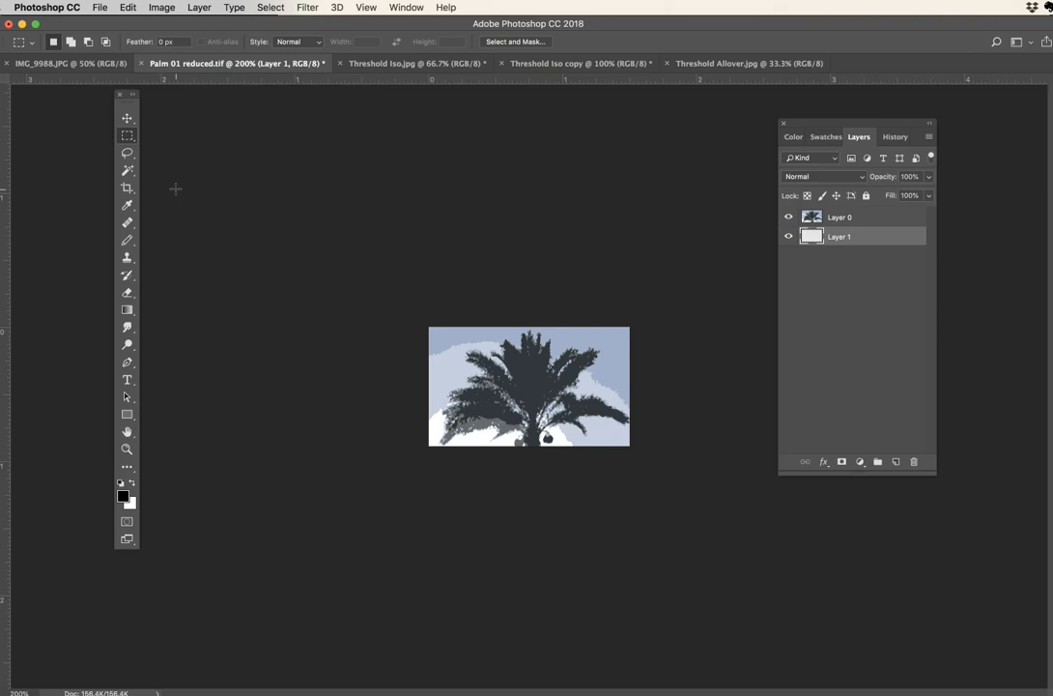
left_click(160, 8)
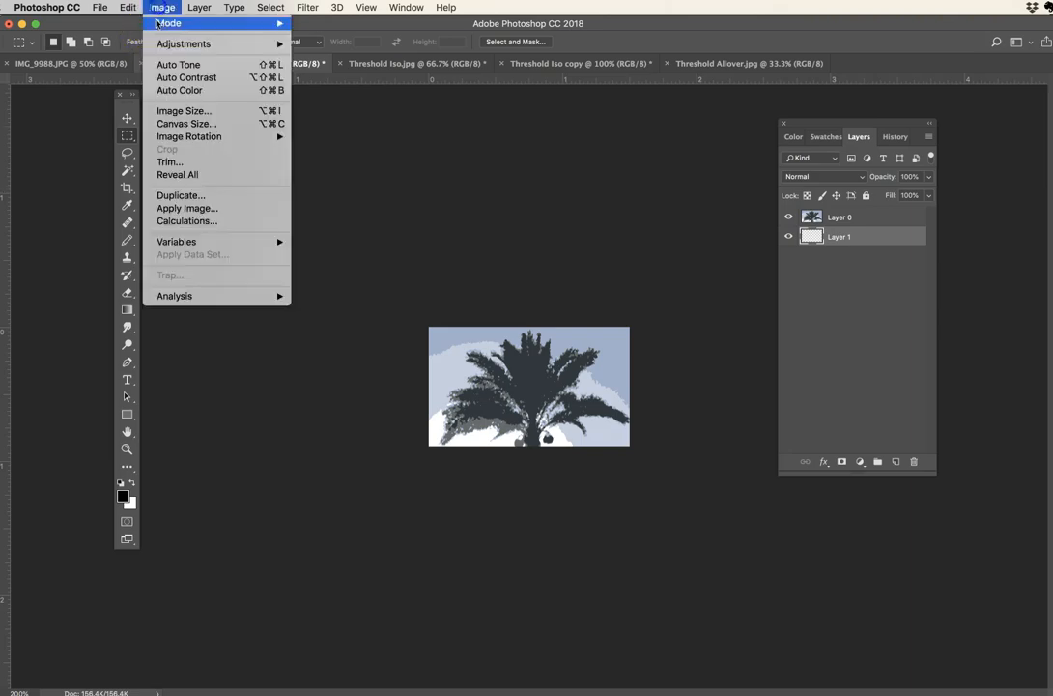
left_click(190, 123)
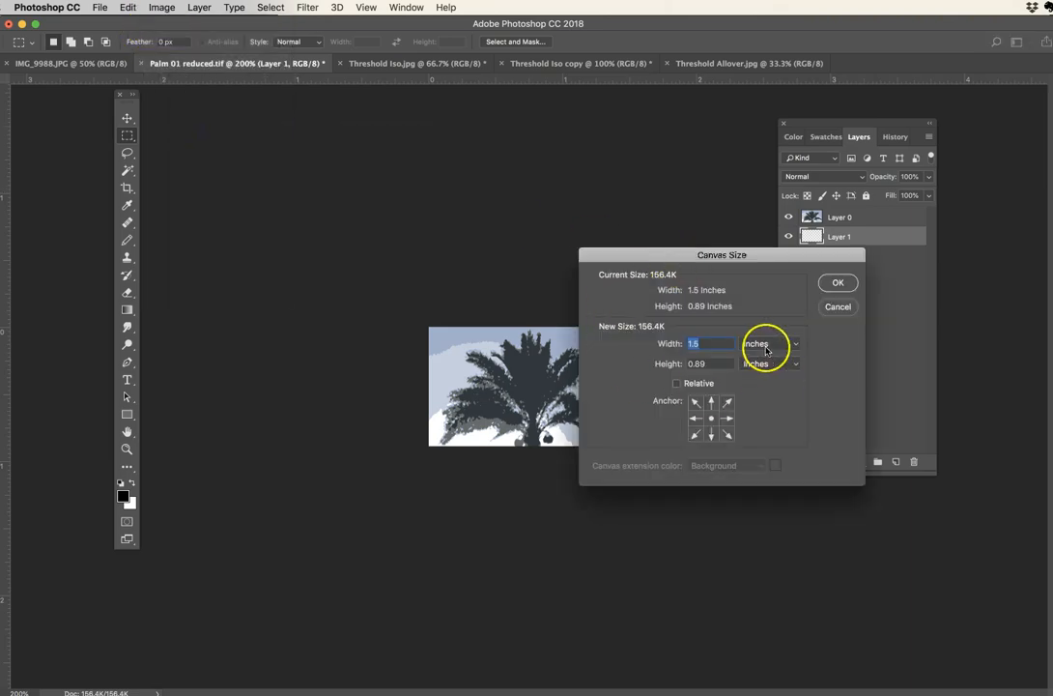
left_click(762, 344)
left_click(763, 244)
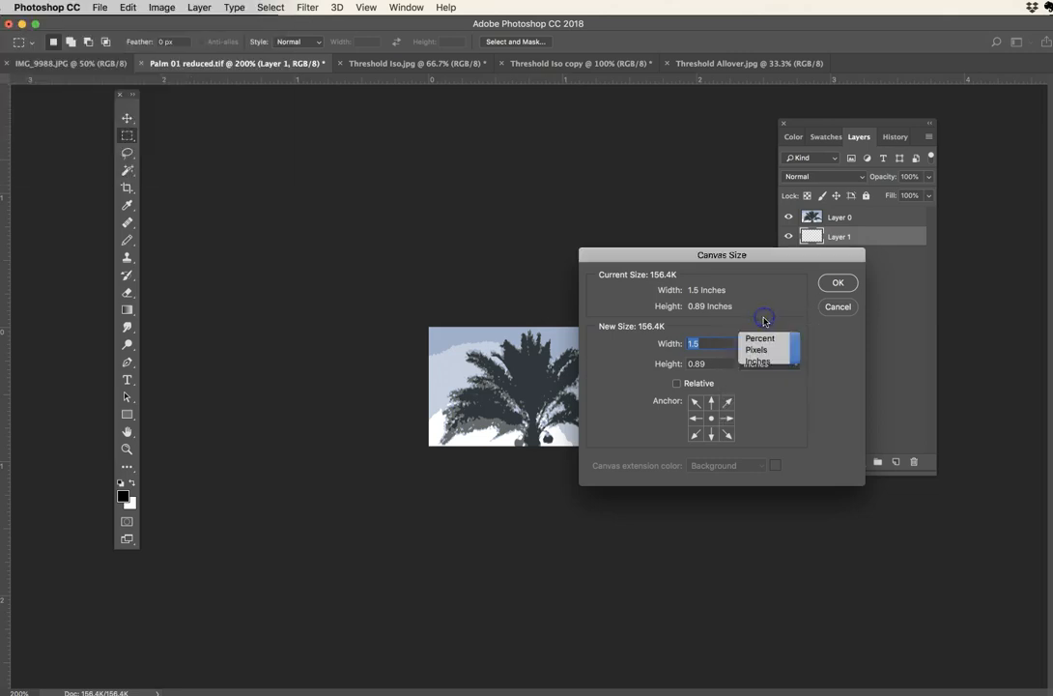
type("200")
key("Tab")
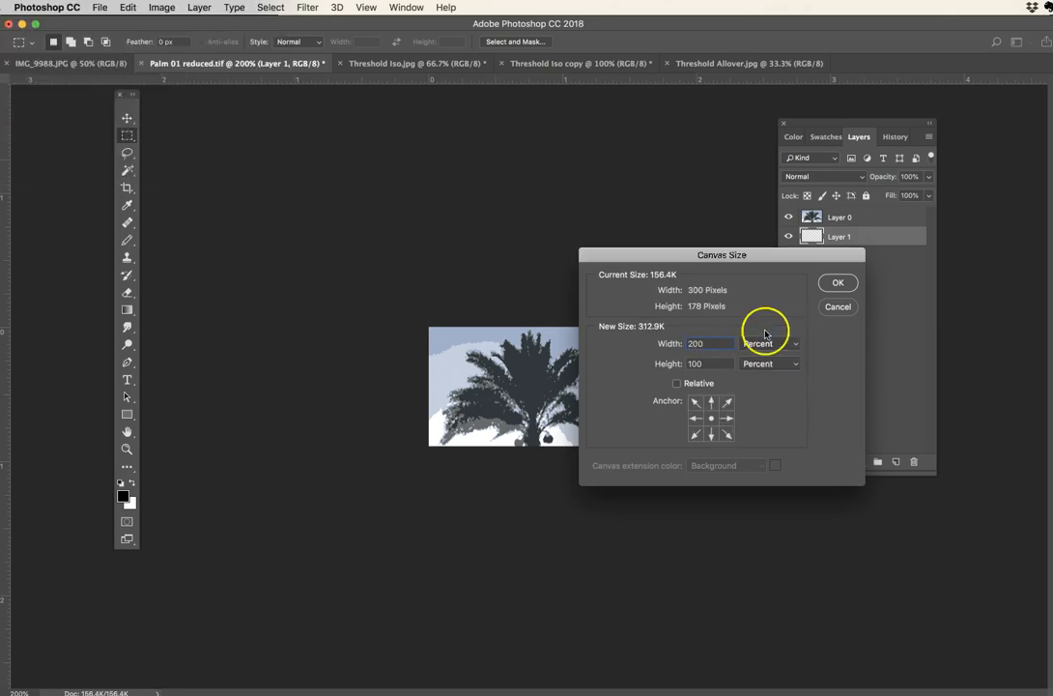
type("200")
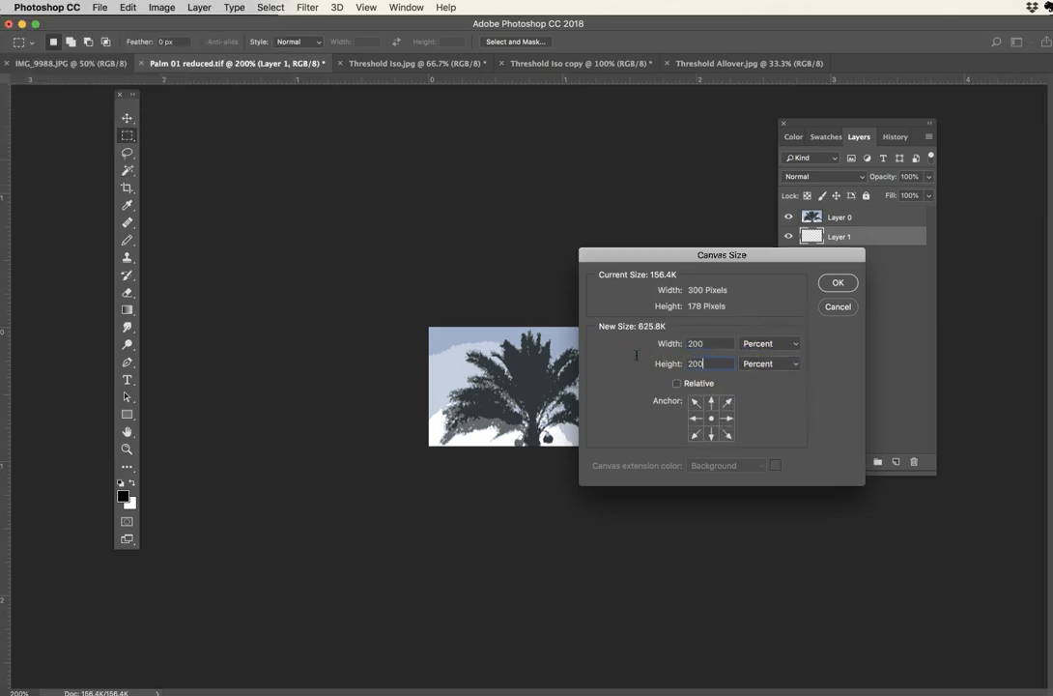
Step: Anchor the existing image in the upper-right corner of the enlarged canvas and apply the canvas resize
left_click_drag(711, 254, 810, 272)
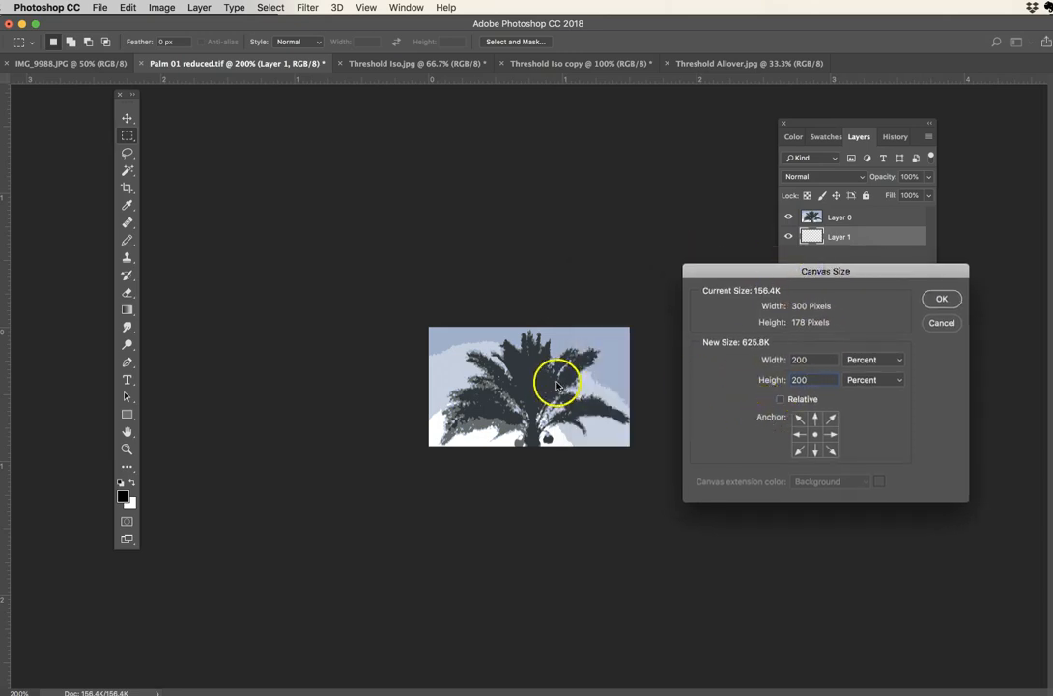
left_click(830, 418)
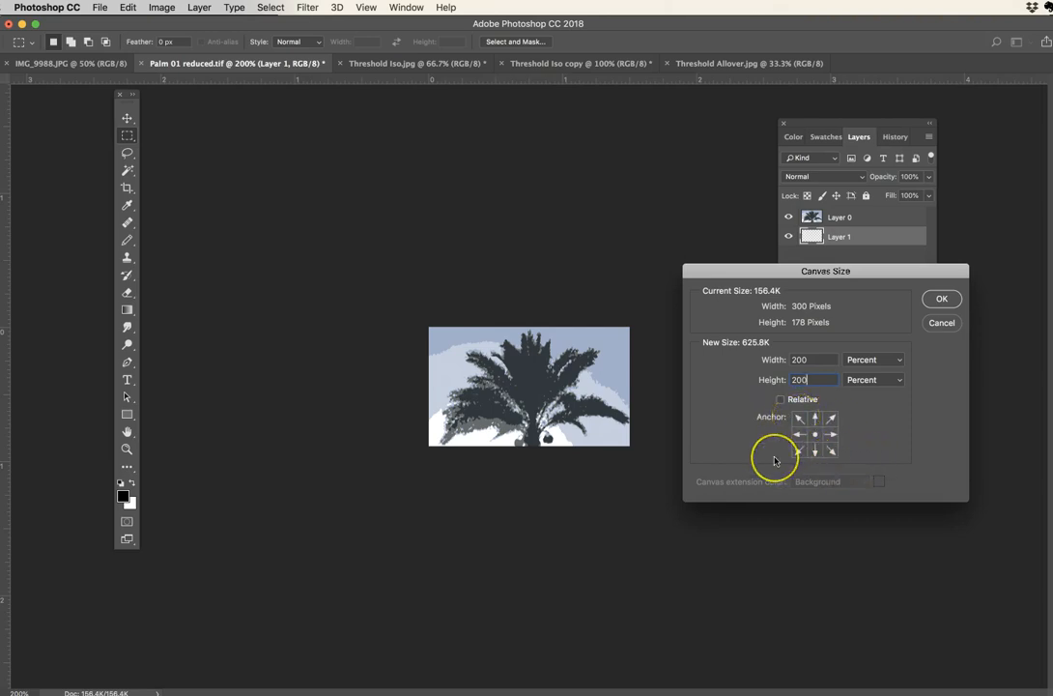
left_click(829, 421)
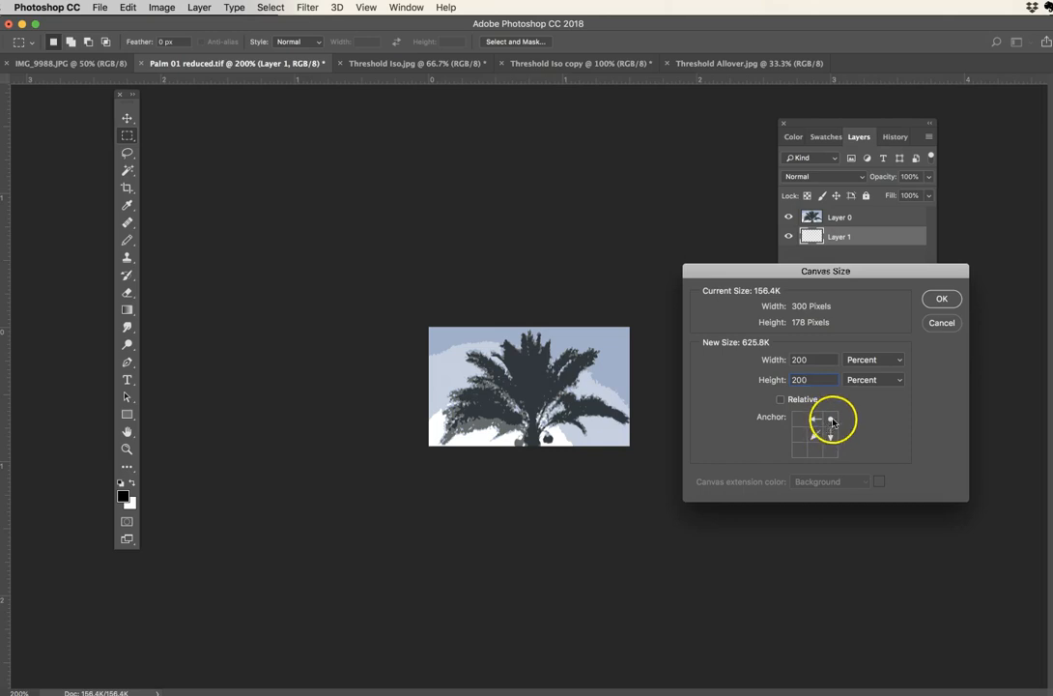
left_click(942, 301)
left_click(828, 527)
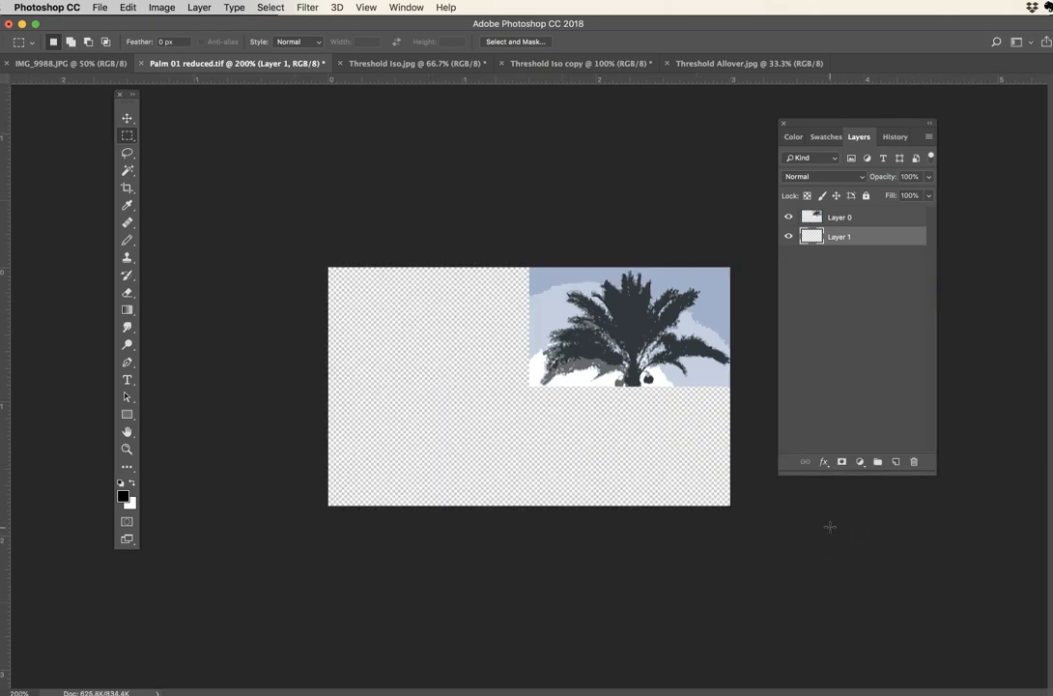
Step: Select the whole canvas, copy the palm from Layer 0, and paste it as a new layer
left_click(764, 412)
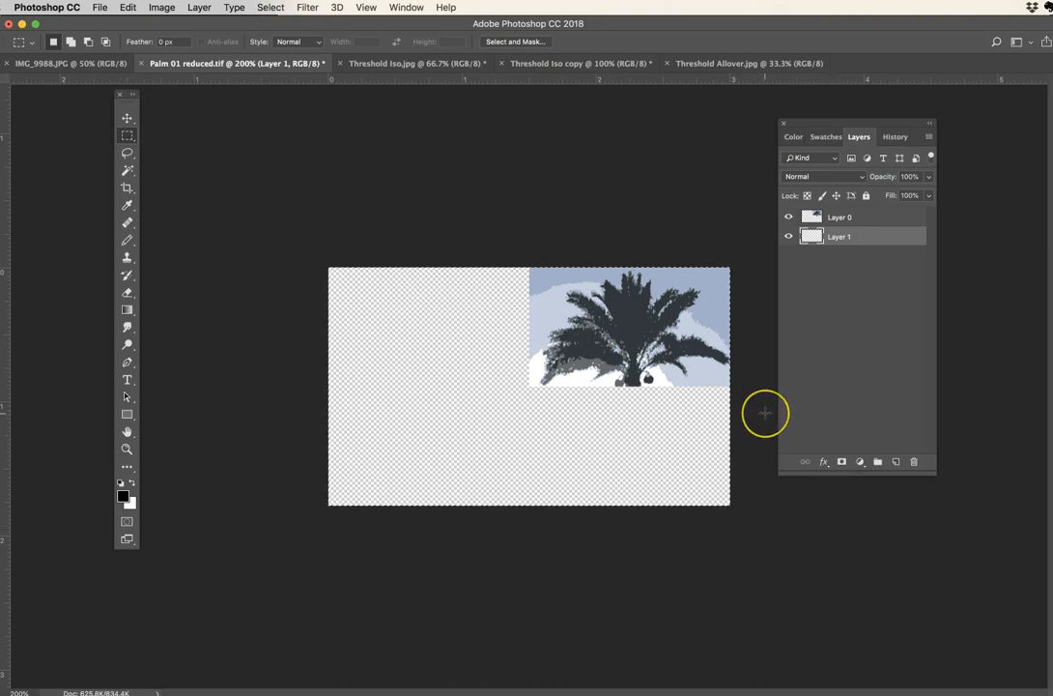
key("ctrl+c")
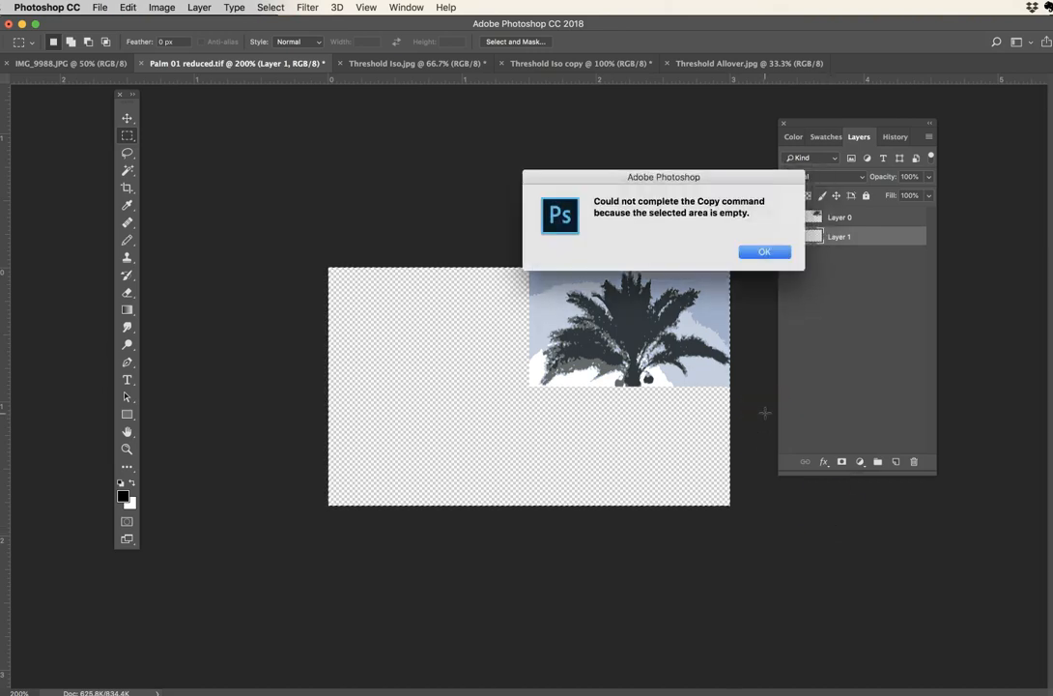
left_click(761, 249)
left_click(859, 218)
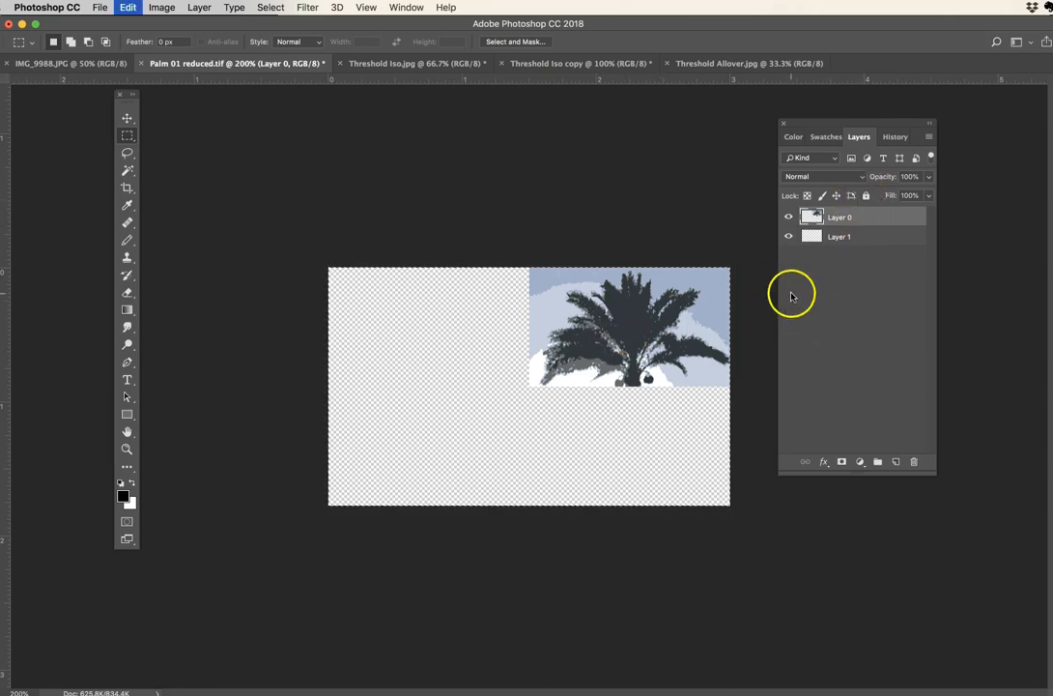
key("ctrl+c")
key("ctrl+v")
Step: Move the pasted palm into the canvas's upper-left quarter beside the original and flip it horizontally
left_click(127, 118)
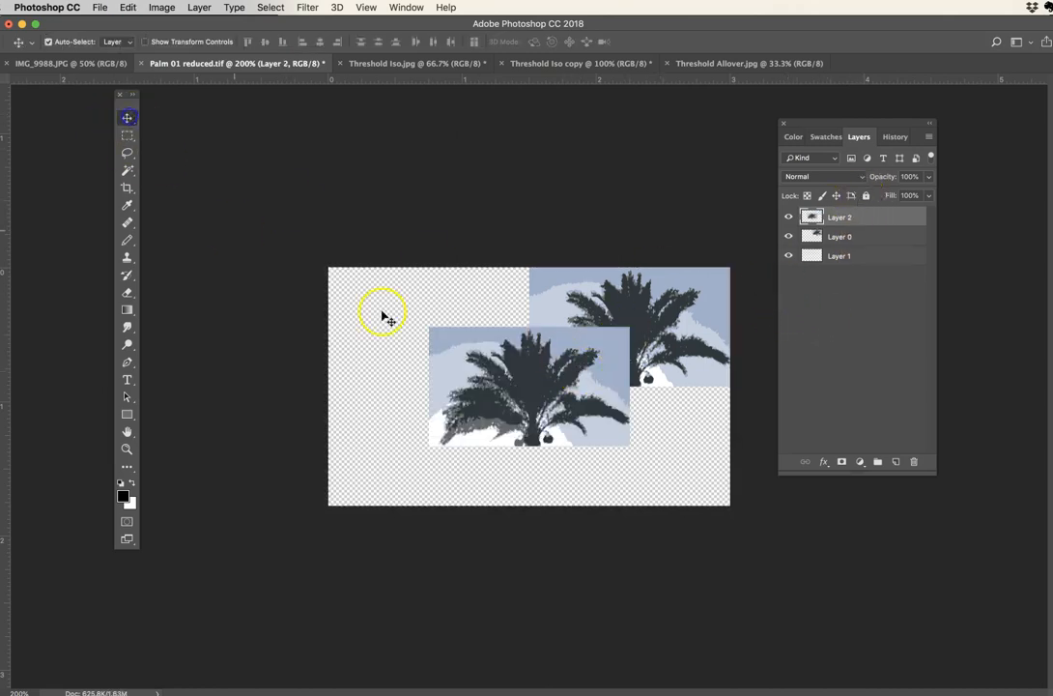
left_click_drag(567, 364, 467, 304)
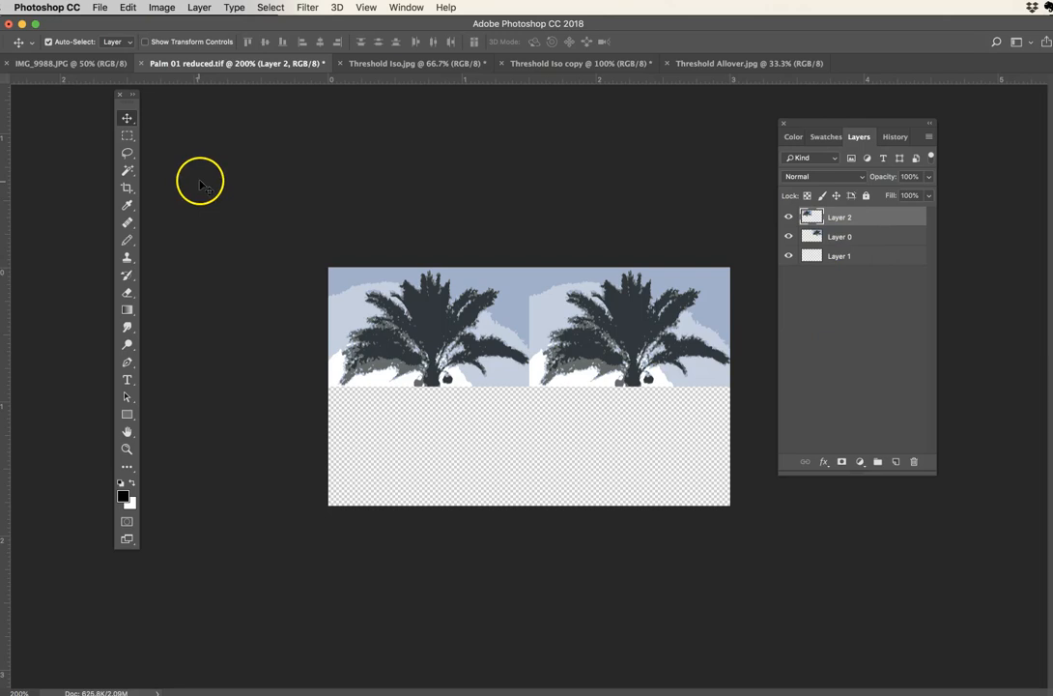
left_click(127, 7)
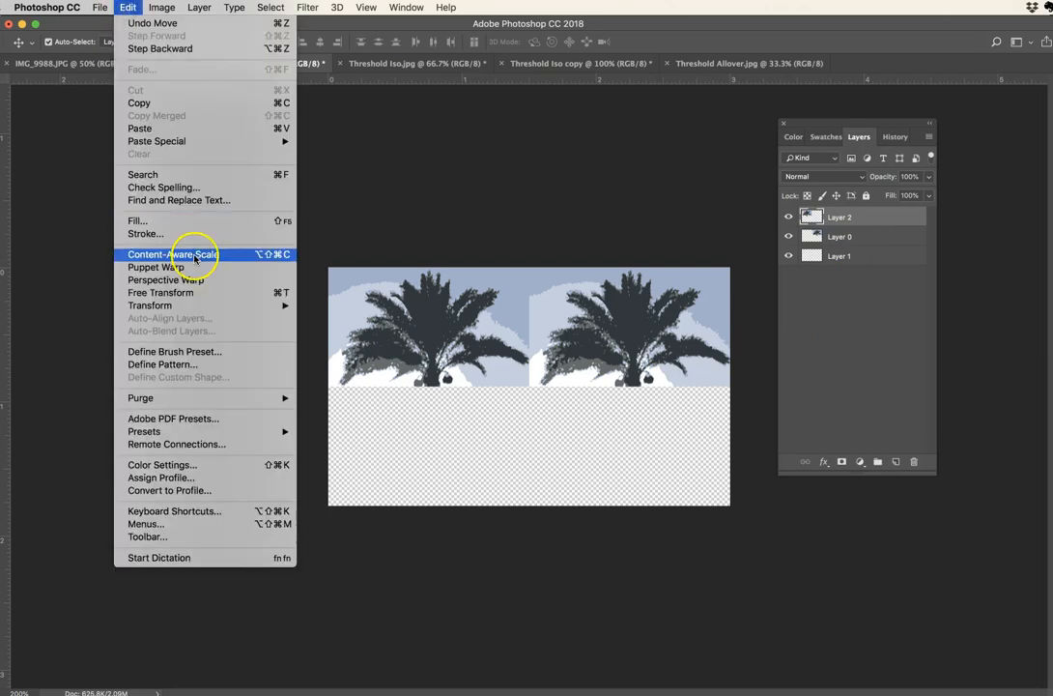
mouse_move(160, 305)
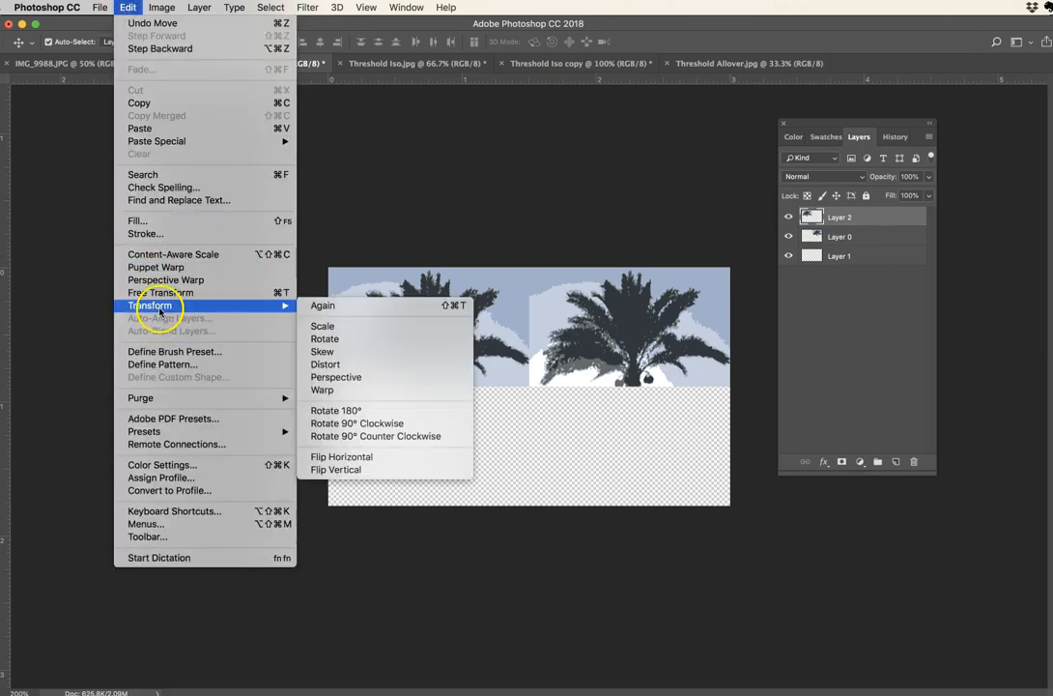
left_click(348, 456)
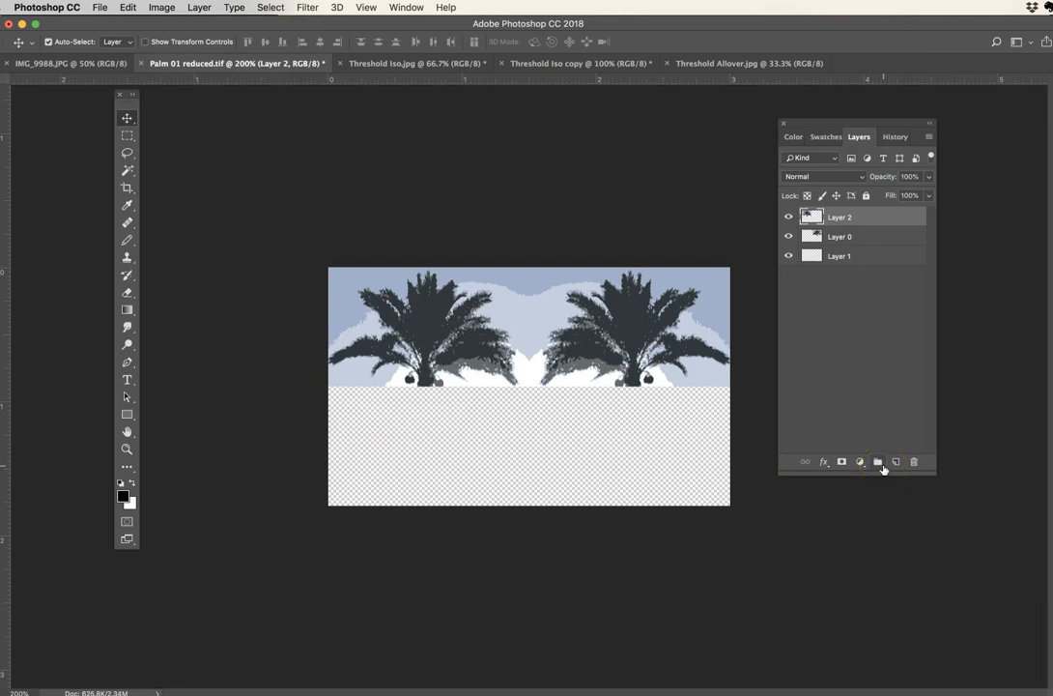
Step: Select the two palm layers, Layer 2 and Layer 0, and merge them into one layer
left_click(865, 238, "shift")
left_click(854, 291)
left_click(866, 218)
left_click(865, 236, "shift")
left_click_drag(871, 126, 829, 124)
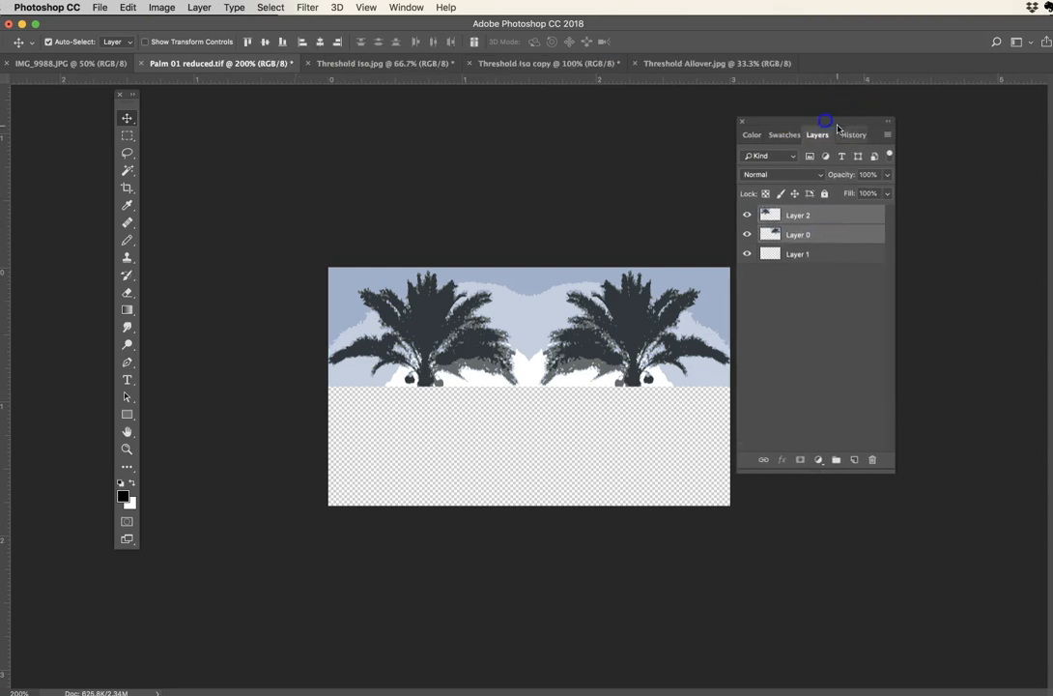
left_click(887, 139)
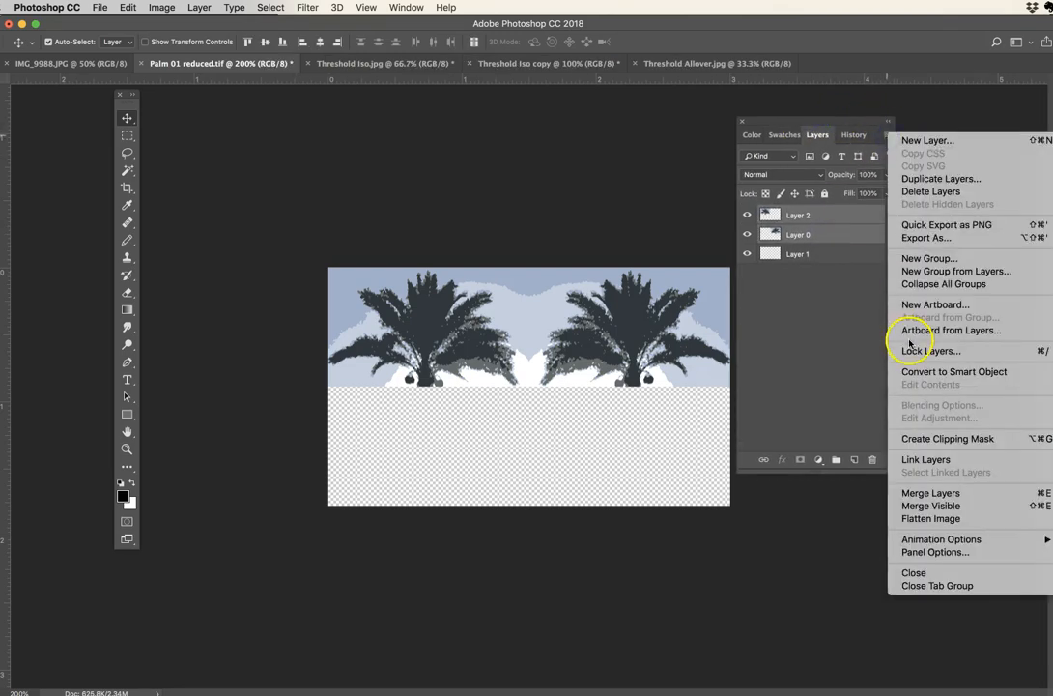
left_click(909, 495)
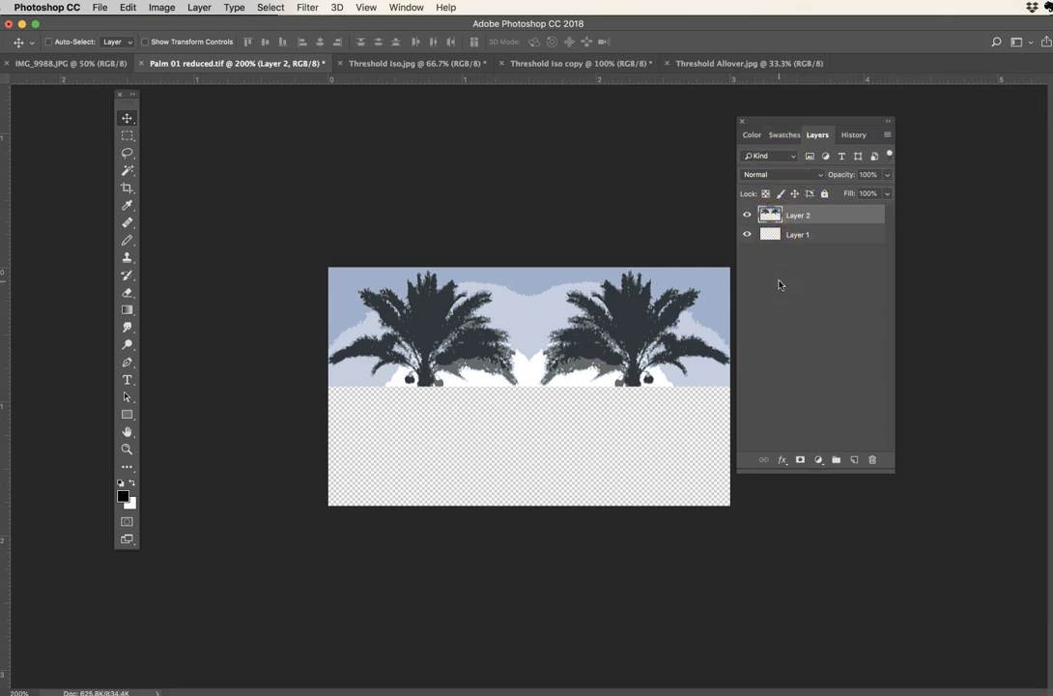
Step: Copy the merged mirrored-palm layer across the whole canvas and paste it as a new layer
key("super+a")
left_click(794, 282)
left_click(831, 222)
key("super+c")
key("super+v")
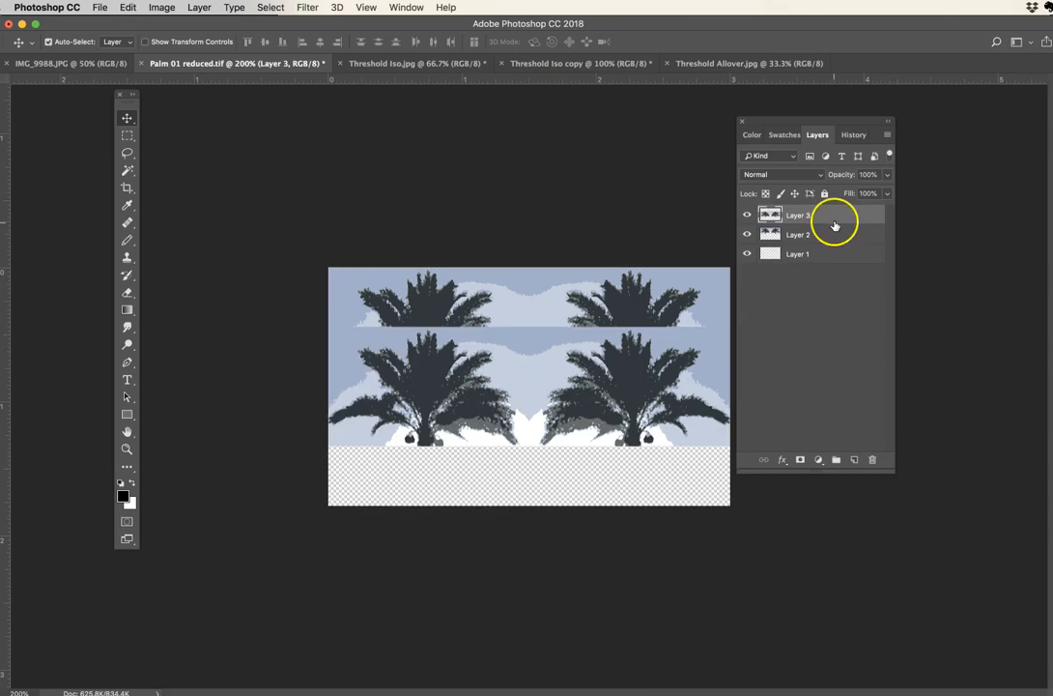
Step: Move the pasted palm pair into the canvas's lower half and flip it vertically
left_click_drag(572, 357, 557, 413)
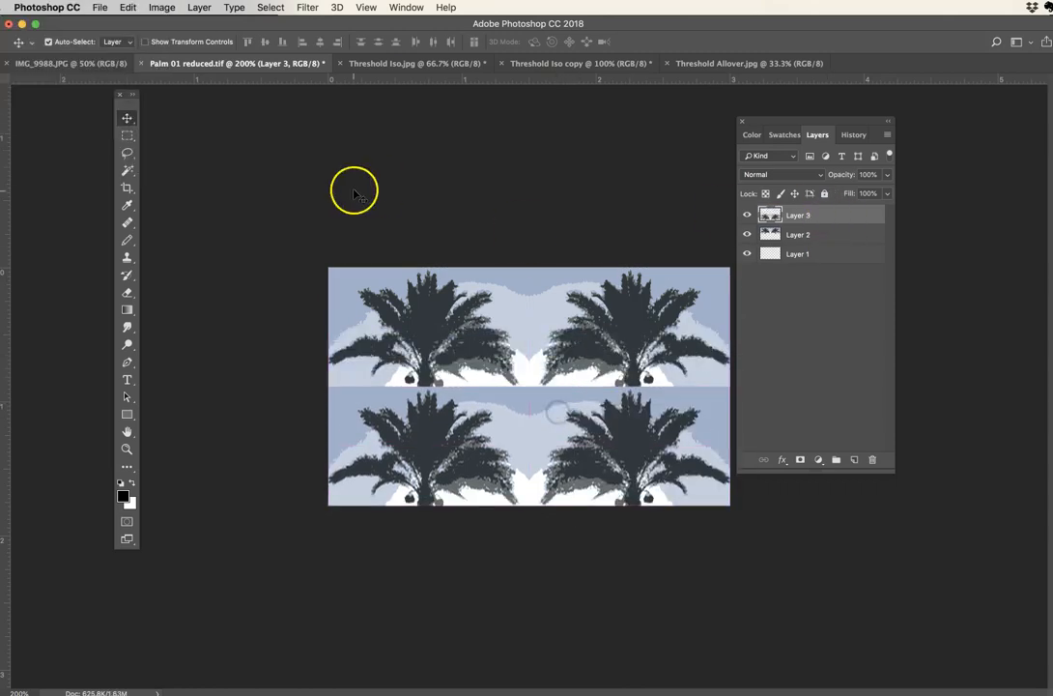
left_click(128, 7)
mouse_move(228, 305)
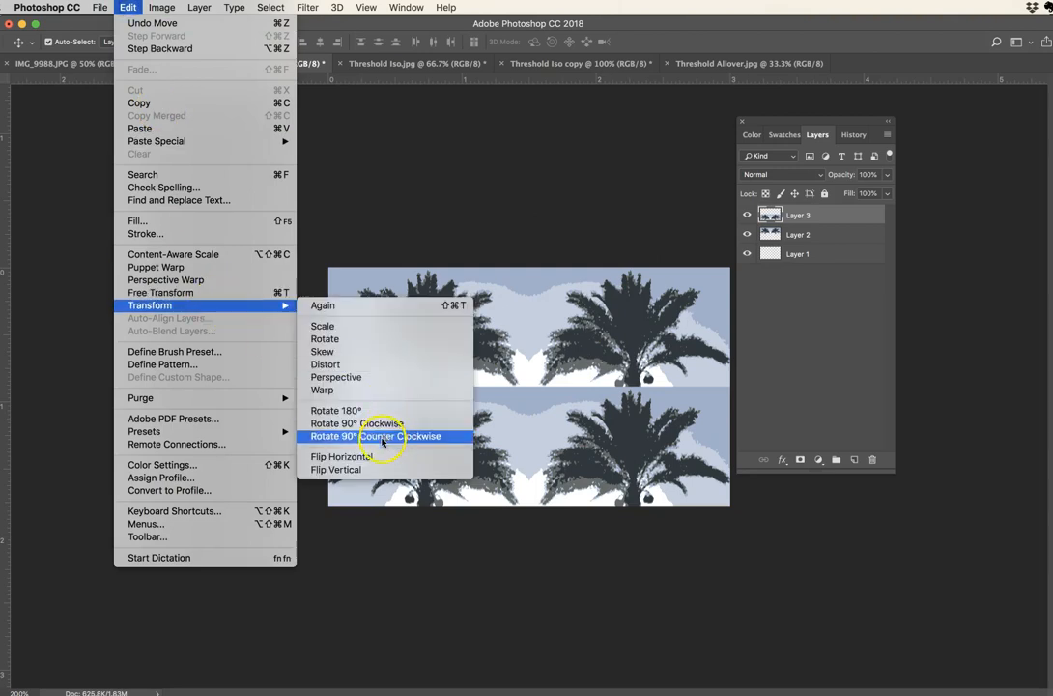
left_click(358, 468)
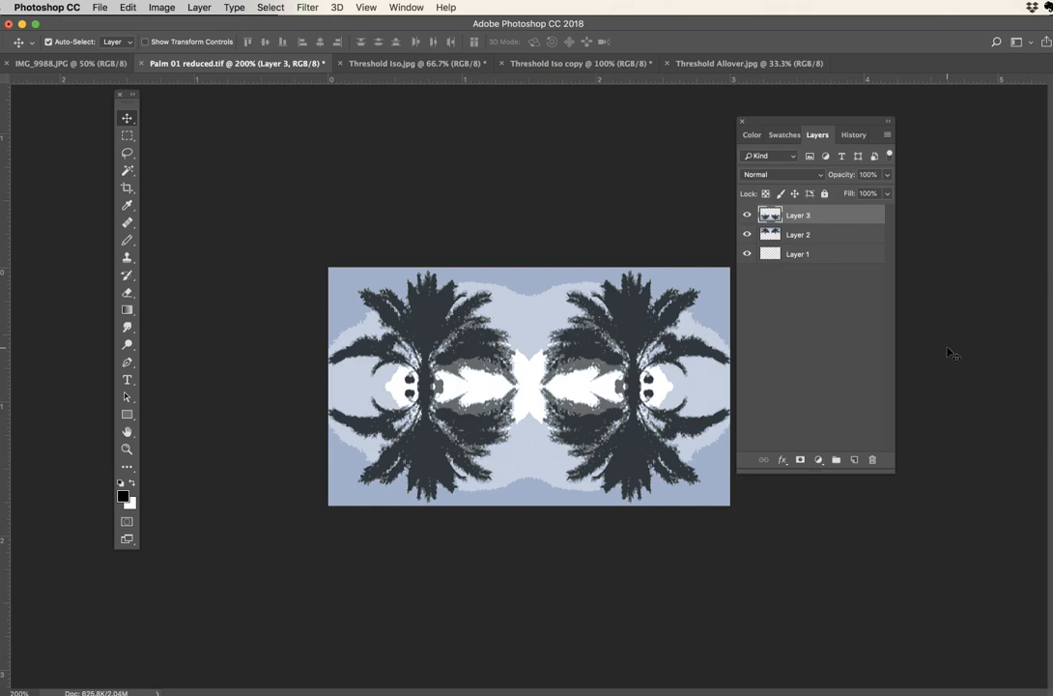
Step: Flatten the mirrored palm layers of the four-way tile into a single background layer
left_click_drag(791, 123, 832, 119)
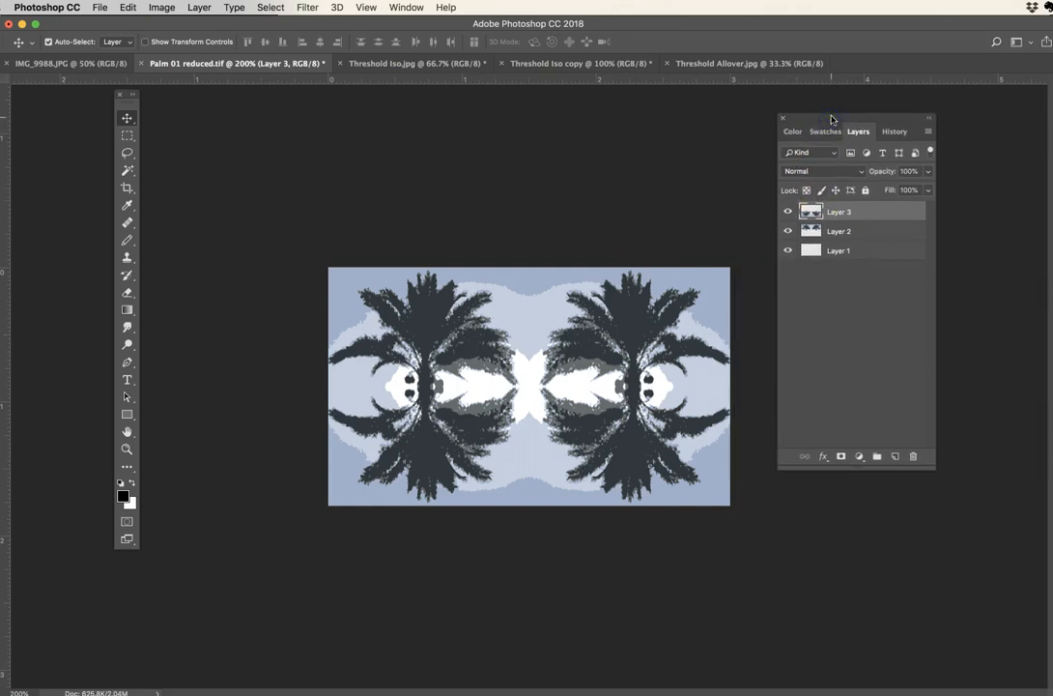
left_click(928, 132)
left_click(918, 118)
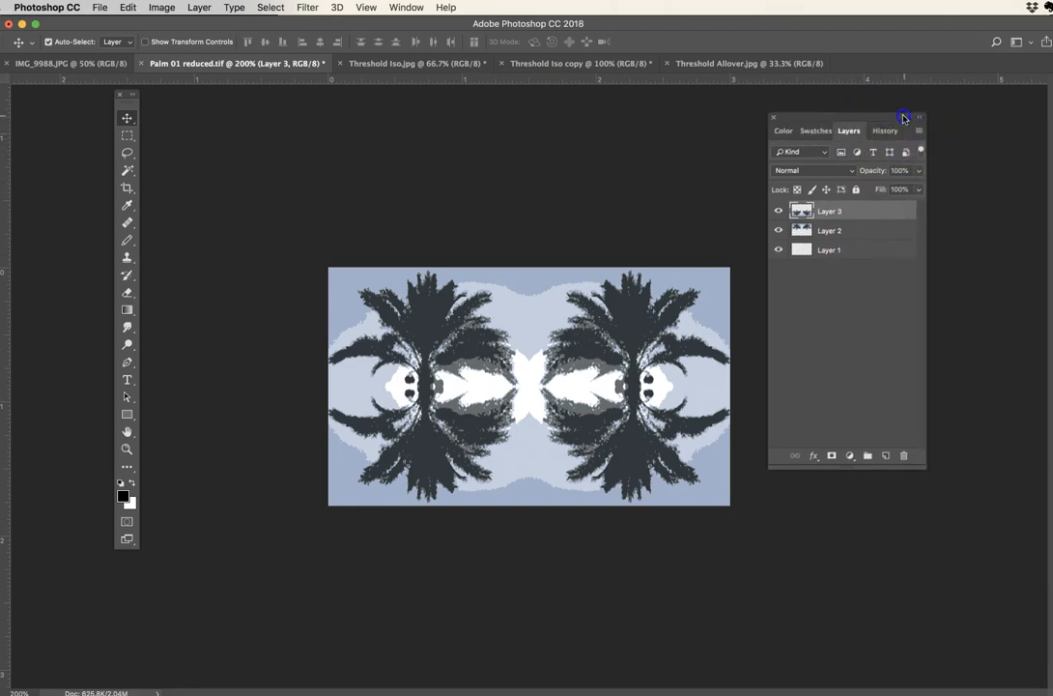
left_click_drag(904, 115, 696, 114)
left_click(723, 133)
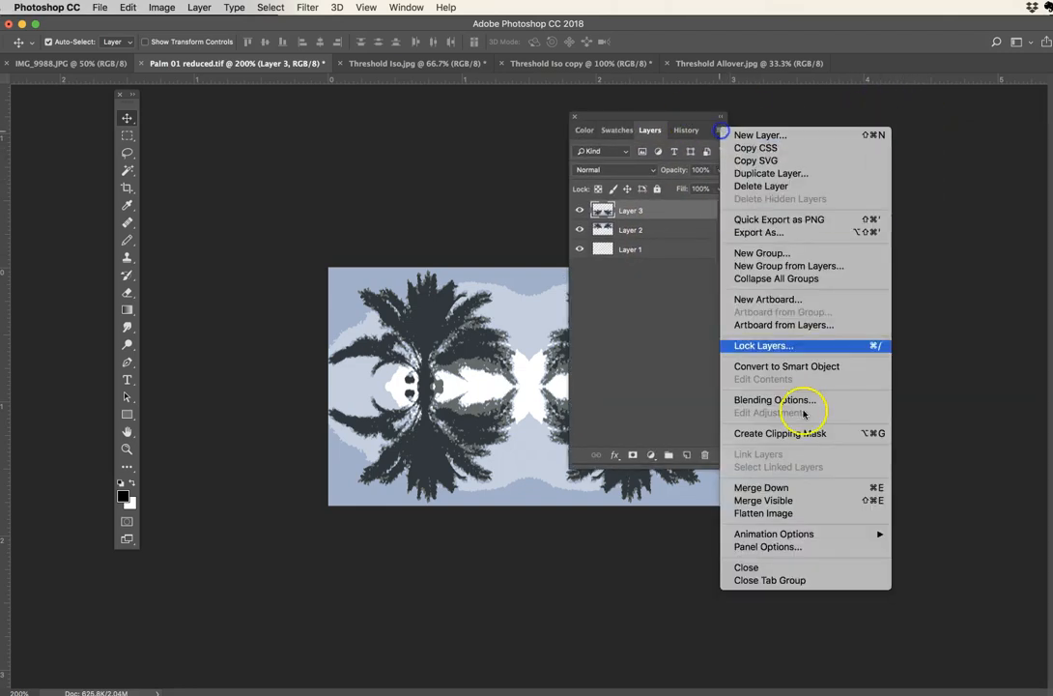
left_click(773, 515)
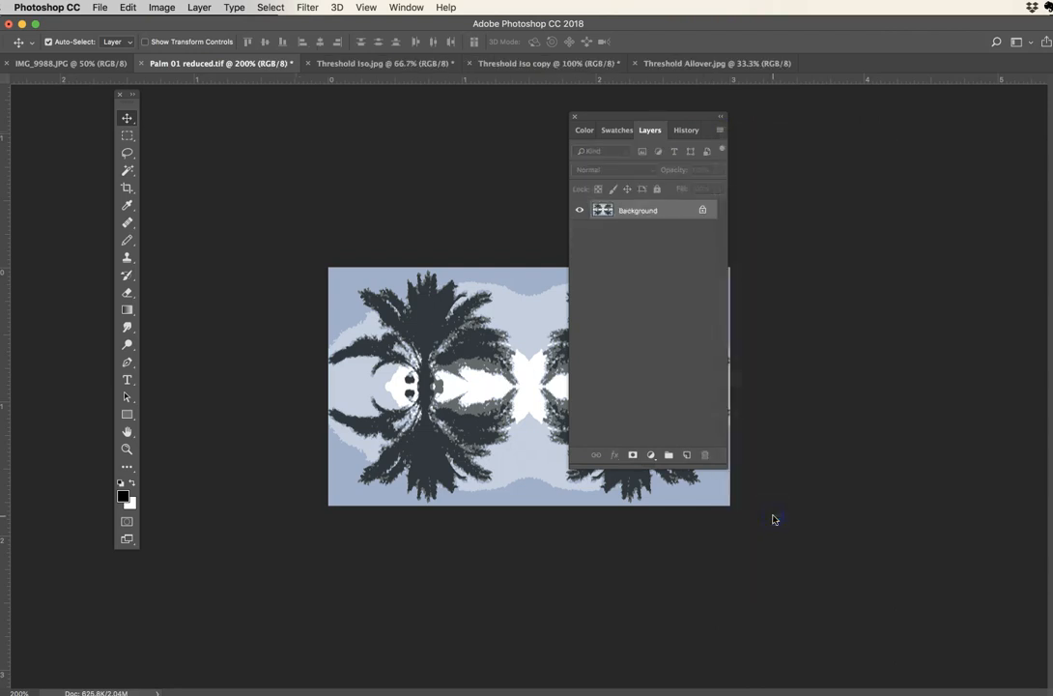
left_click_drag(629, 119, 782, 118)
Step: Convert the flattened palm tile to Indexed Color mode using the Exact palette
left_click(155, 10)
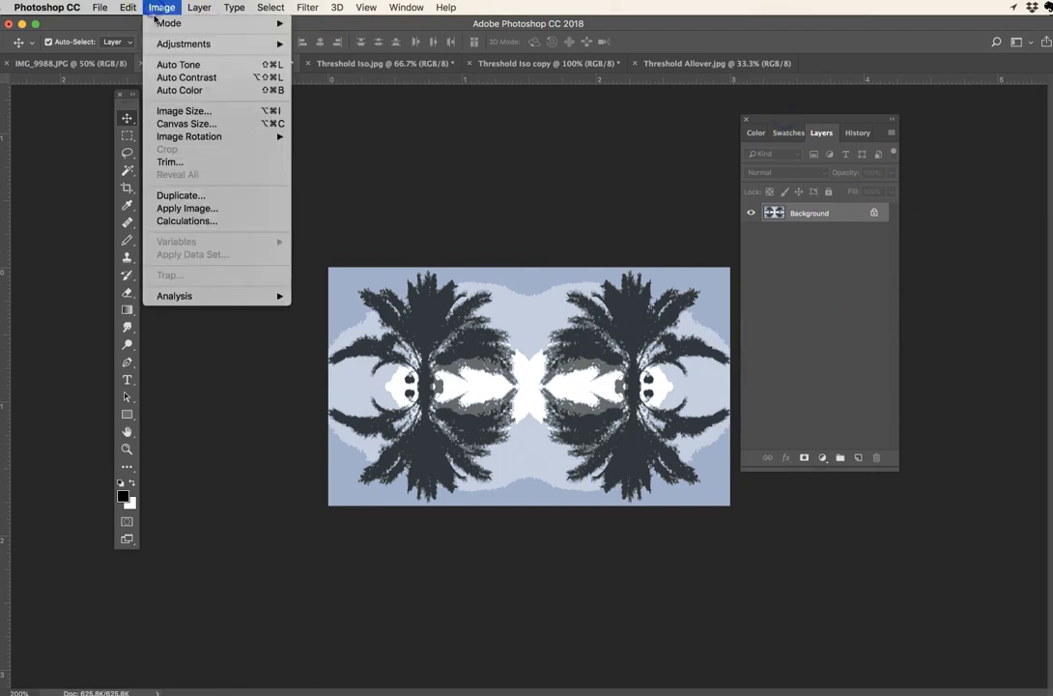
mouse_move(177, 27)
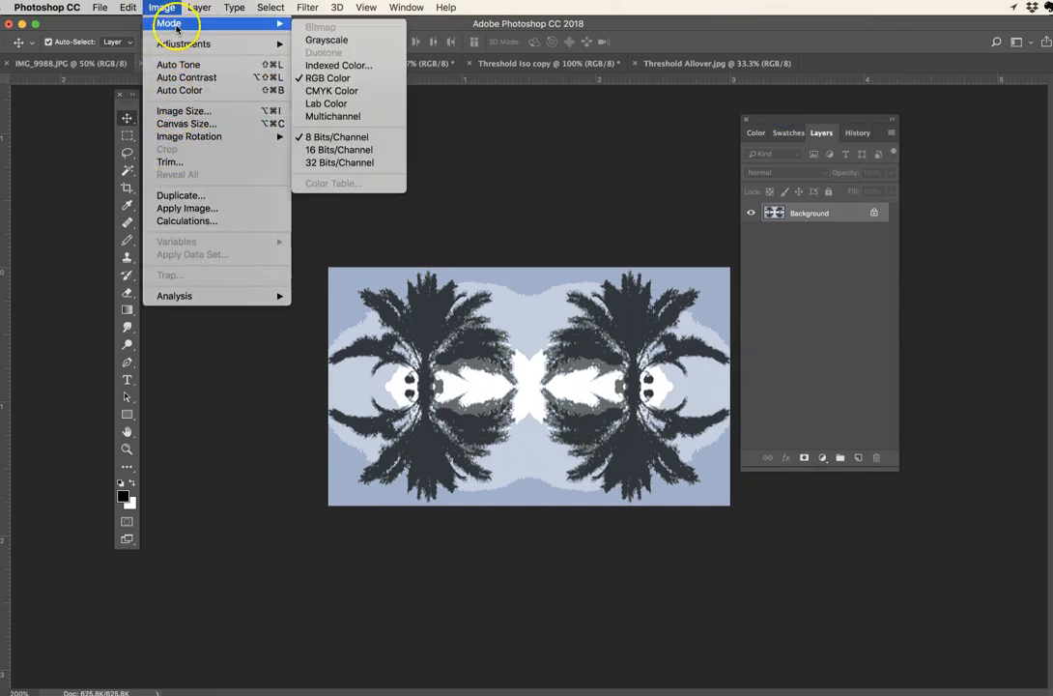
left_click(338, 65)
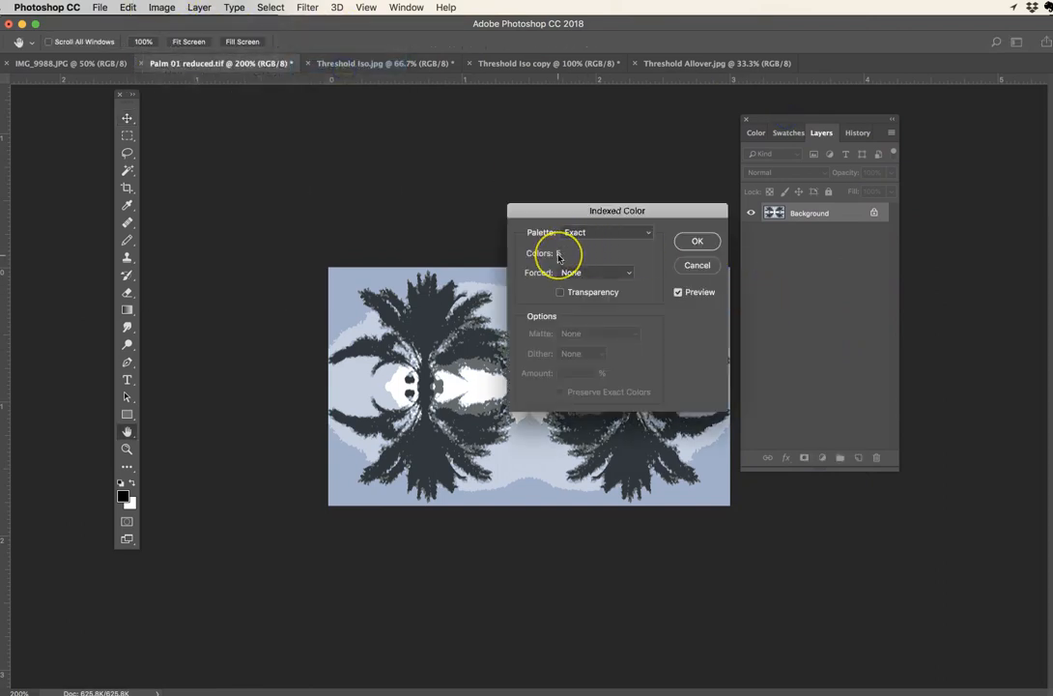
left_click(702, 243)
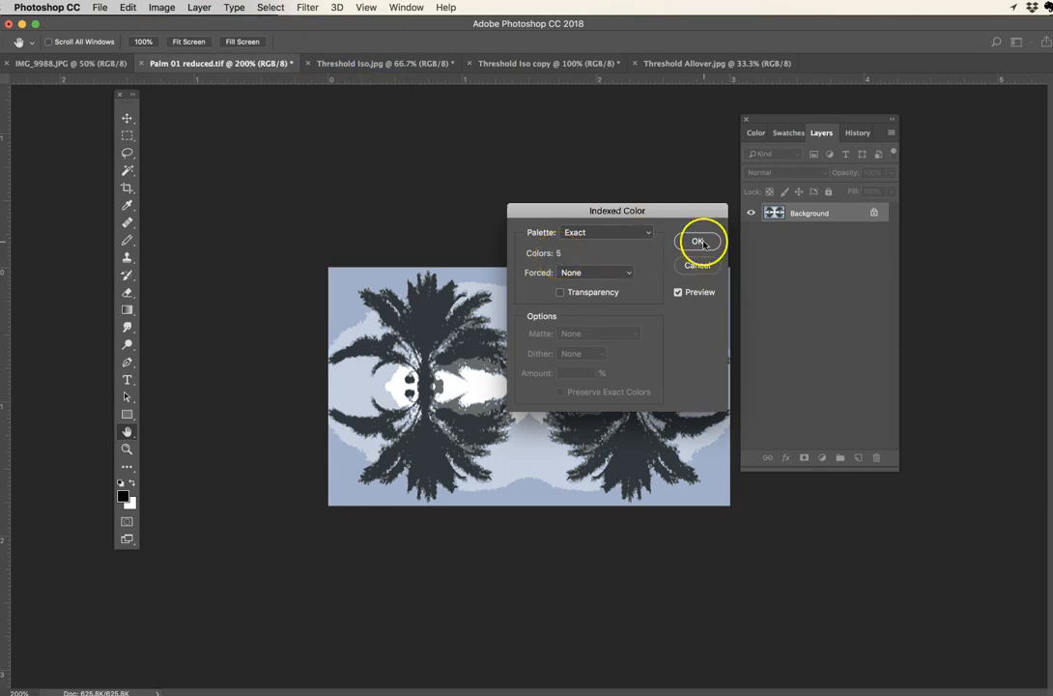
left_click(702, 242)
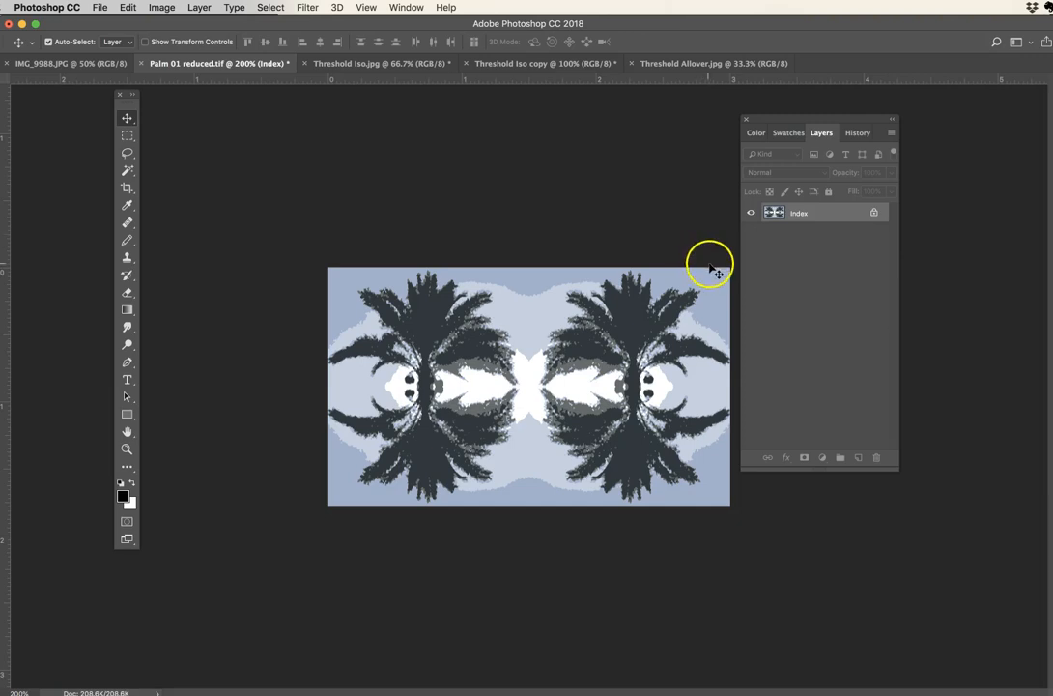
Step: Convert the Threshold Iso copy document to Indexed Color with a Local (Selective) palette limited to 2 colors
left_click(536, 63)
left_click(437, 63)
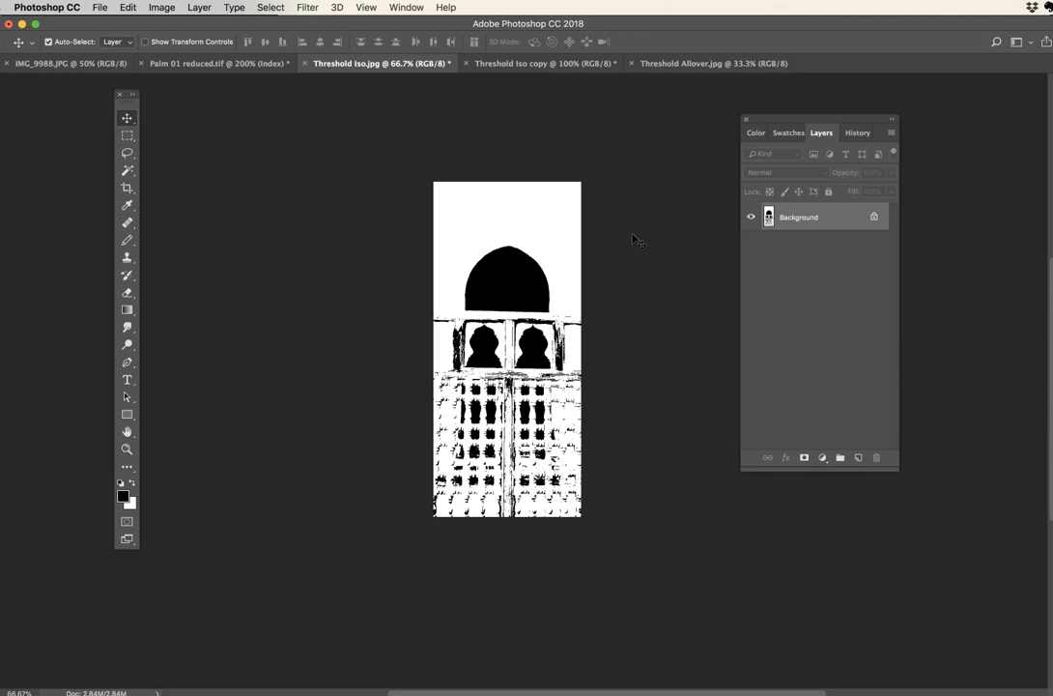
left_click(525, 64)
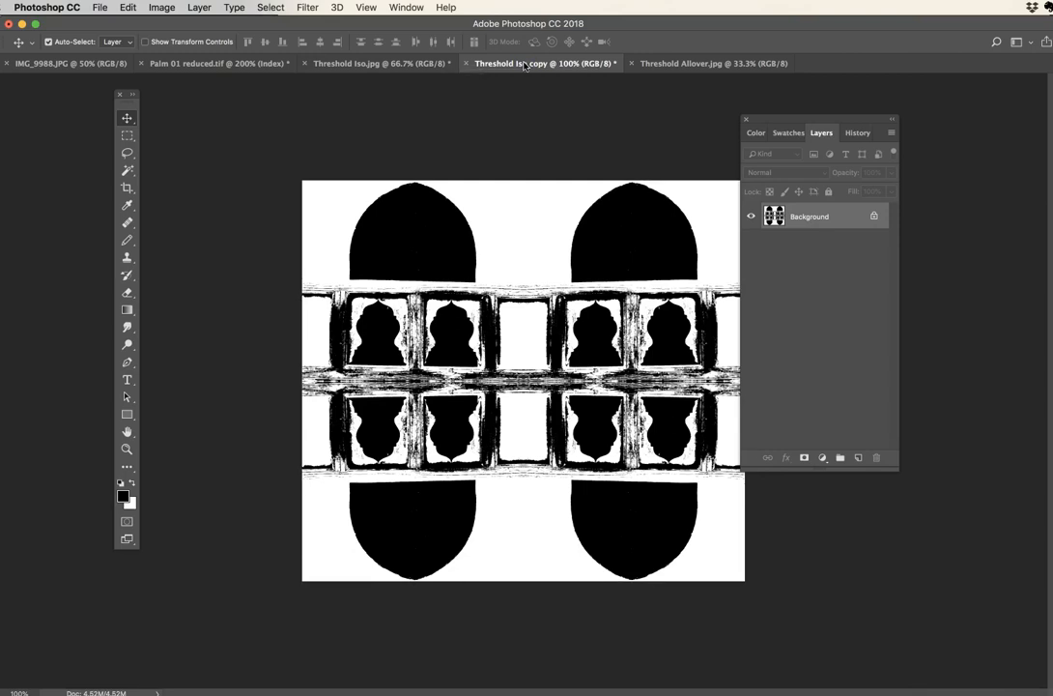
left_click(525, 65)
left_click(161, 7)
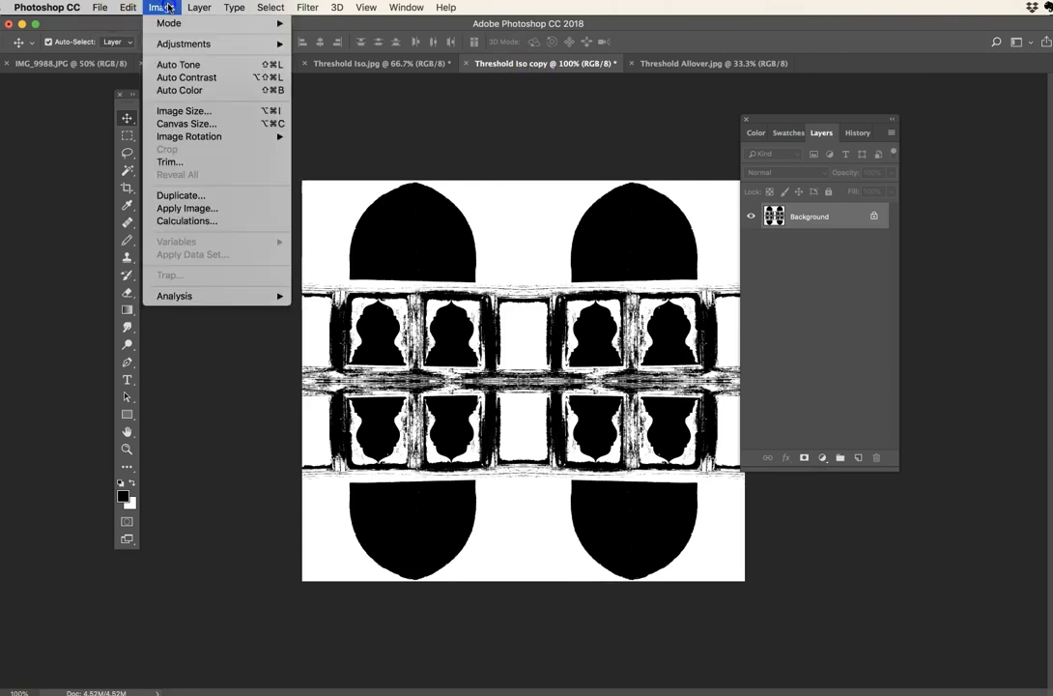
mouse_move(193, 23)
left_click(338, 65)
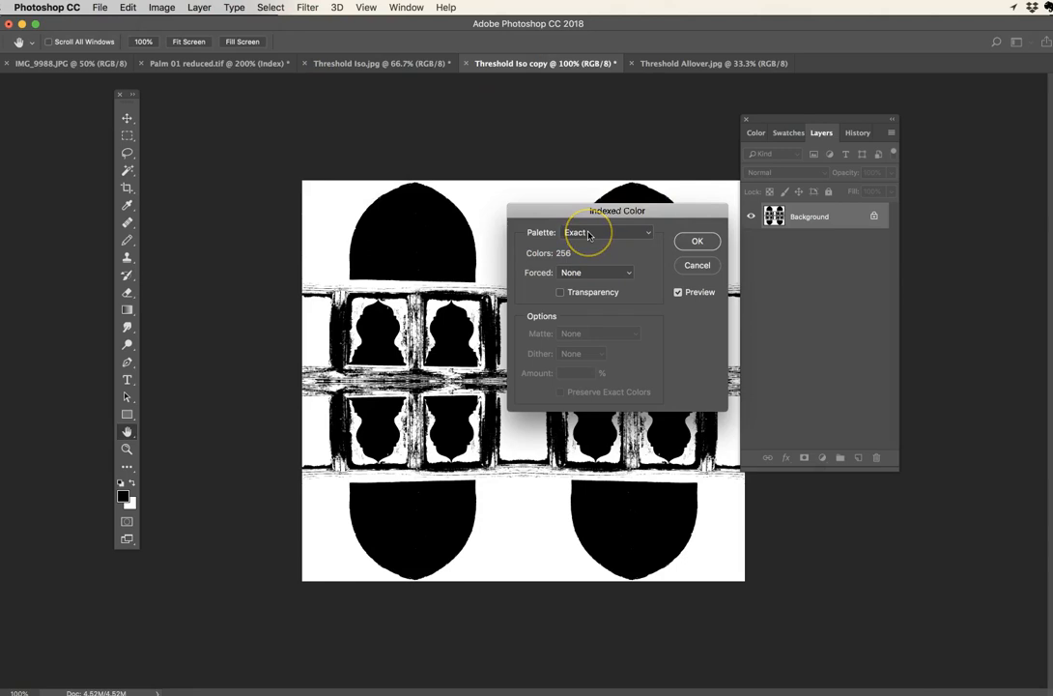
left_click(588, 233)
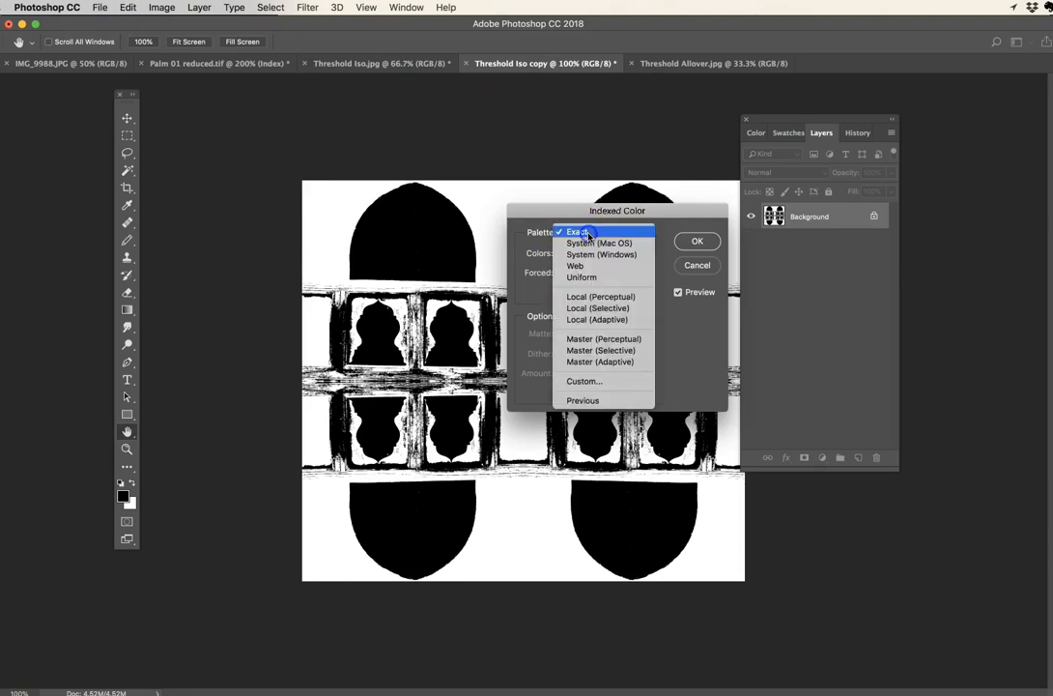
left_click(587, 307)
left_click(575, 253)
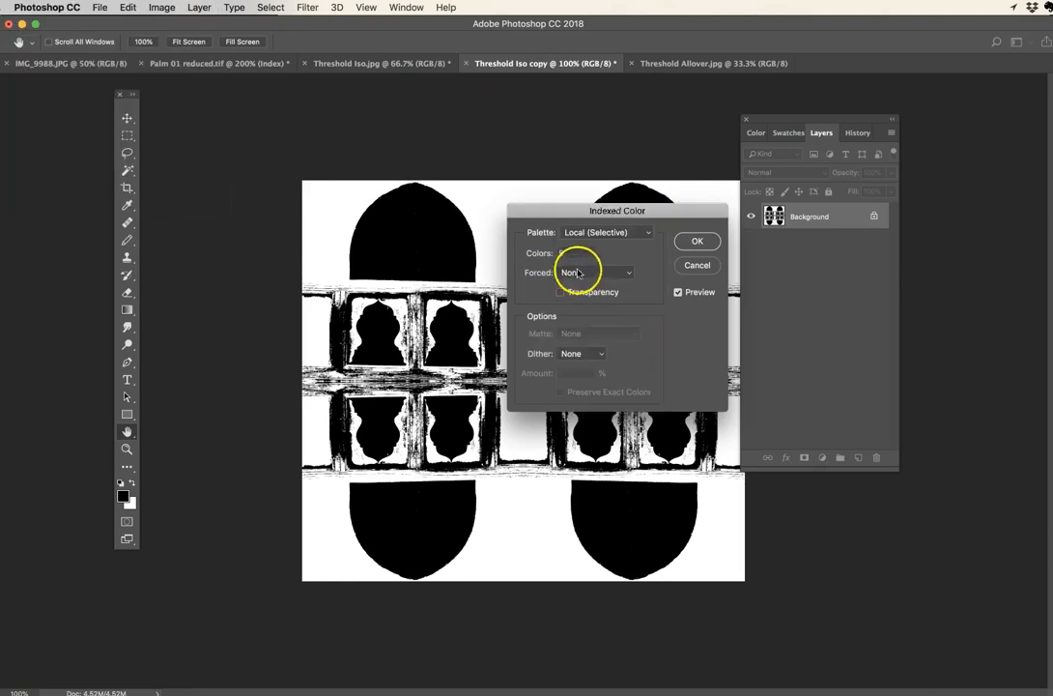
type("2")
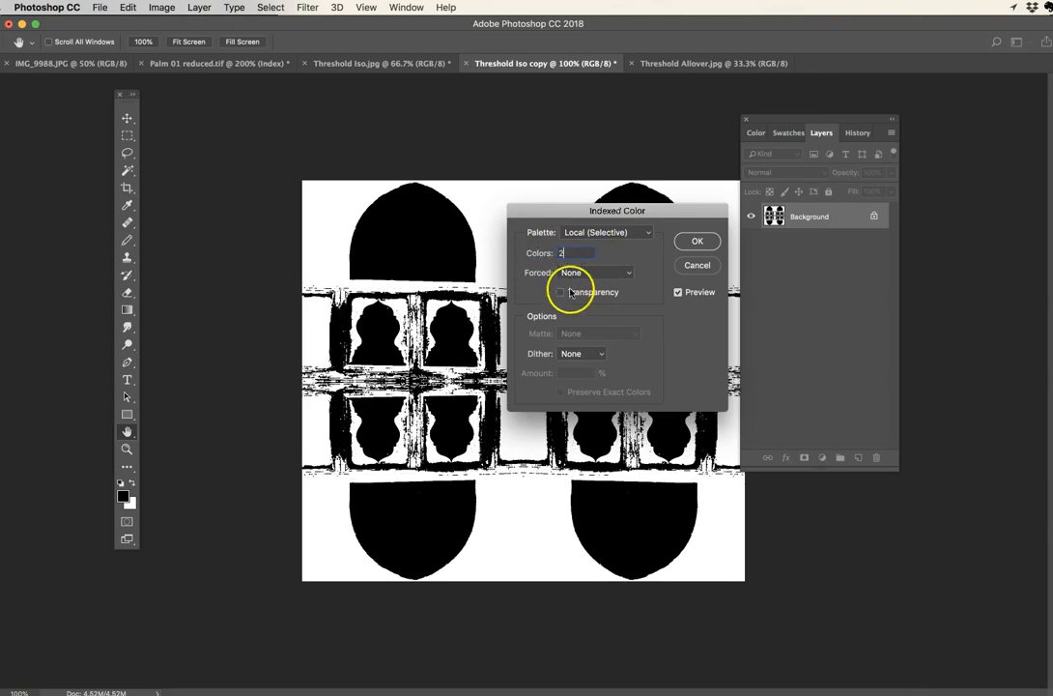
left_click(697, 241)
left_click(826, 287)
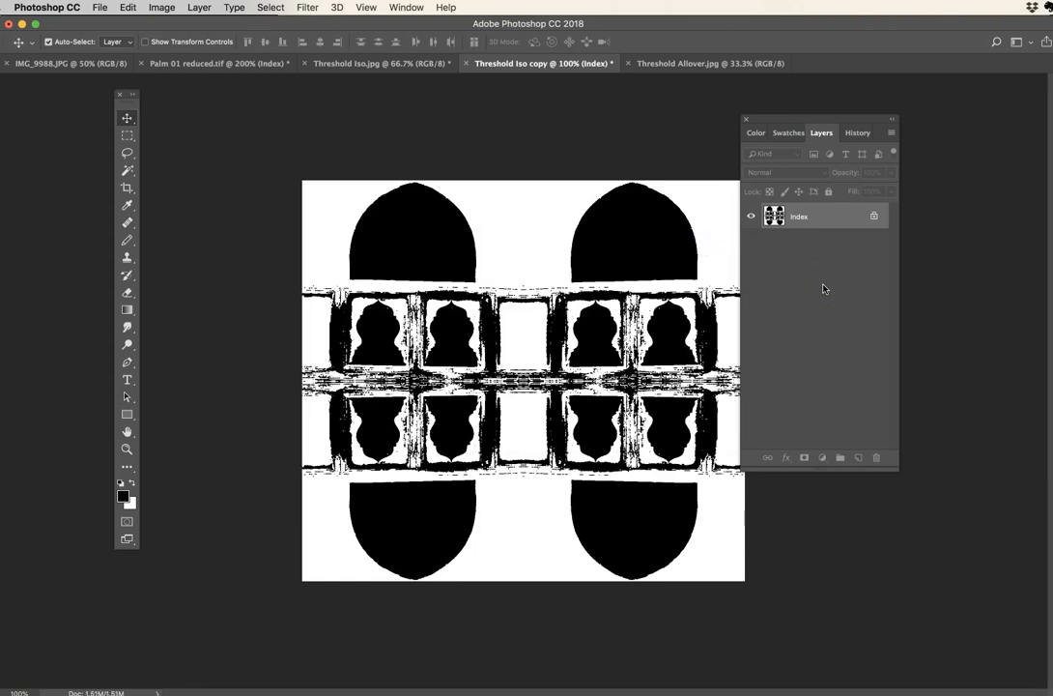
Step: Resize the indexed arches pattern to a resolution of 200 pixels/inch and a width of 2 inches
left_click_drag(802, 119, 871, 112)
left_click(162, 7)
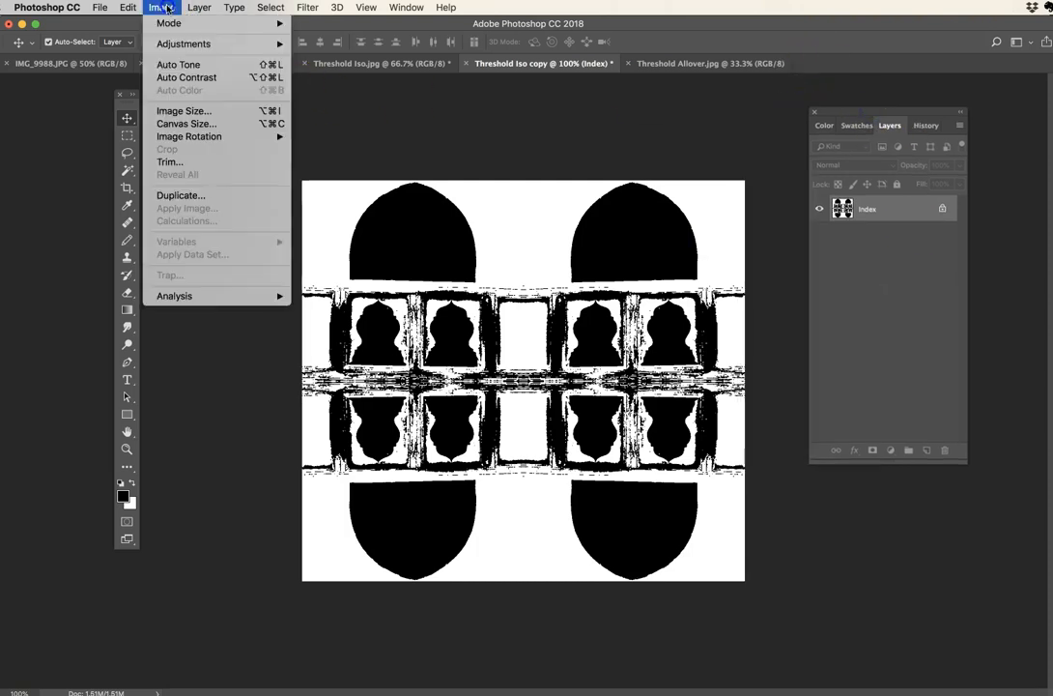
left_click(188, 110)
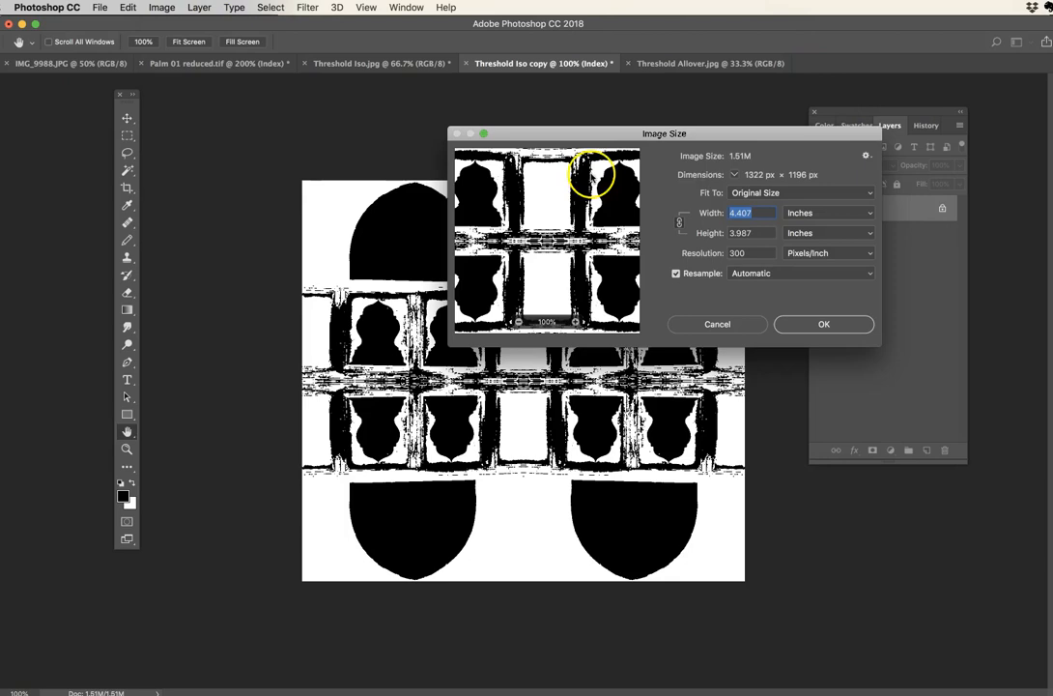
left_click_drag(723, 135, 644, 126)
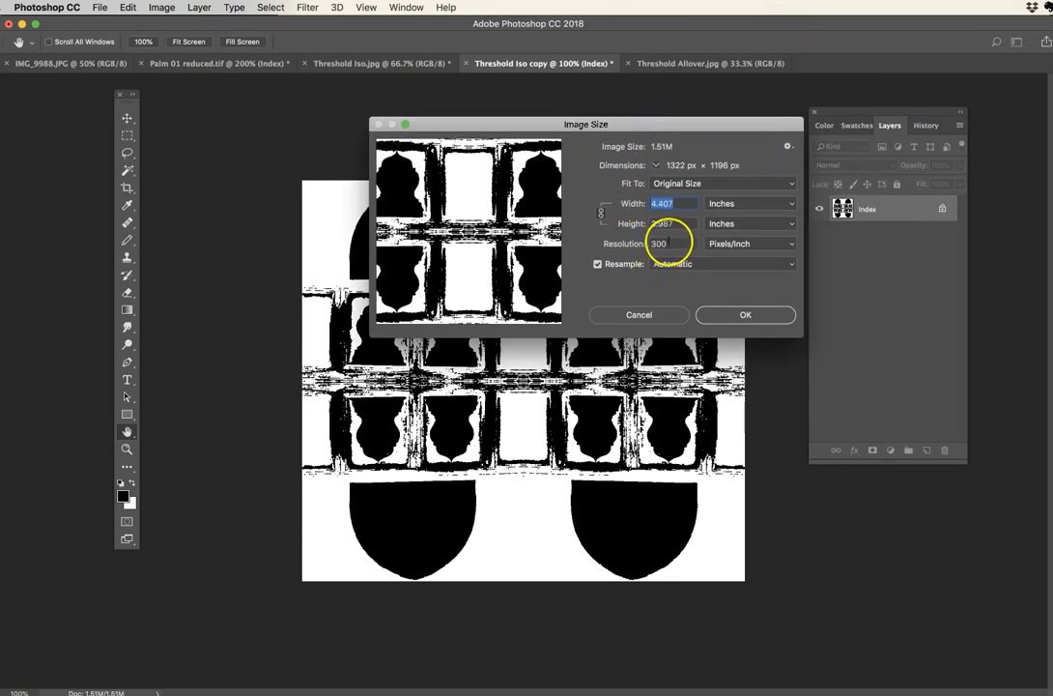
left_click(604, 243)
type("200")
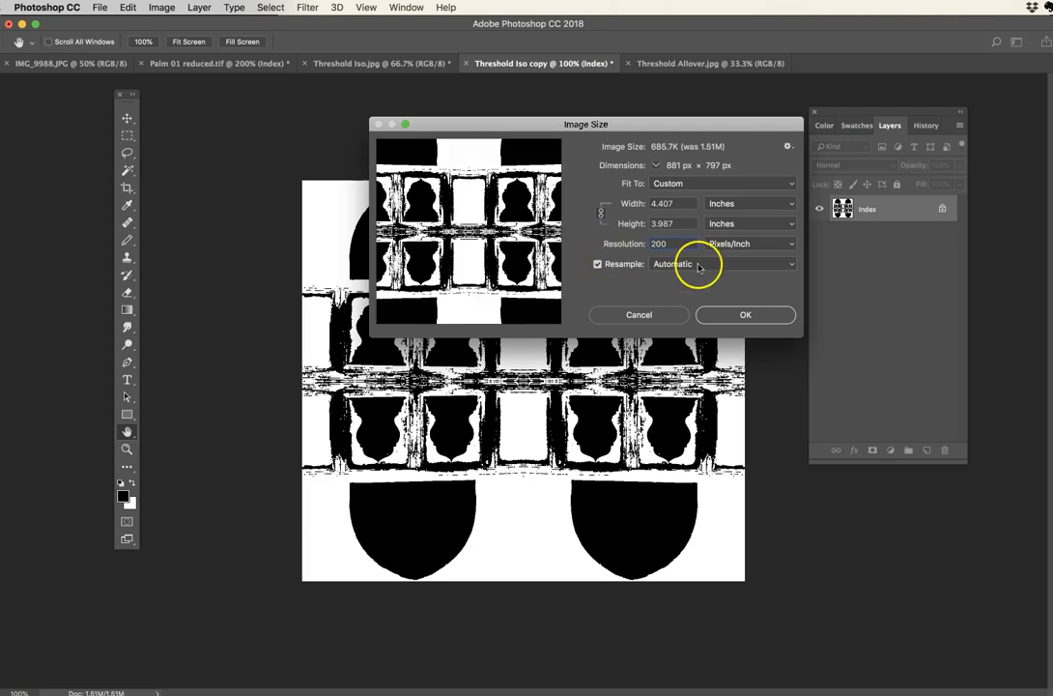
left_click(629, 202)
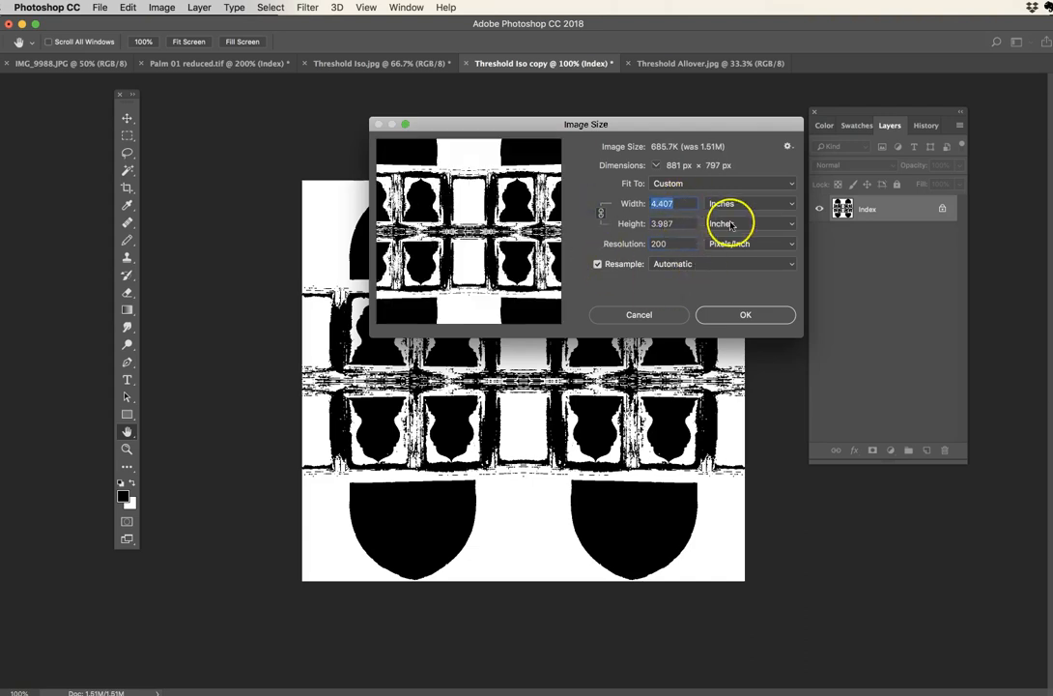
type("2")
left_click(746, 316)
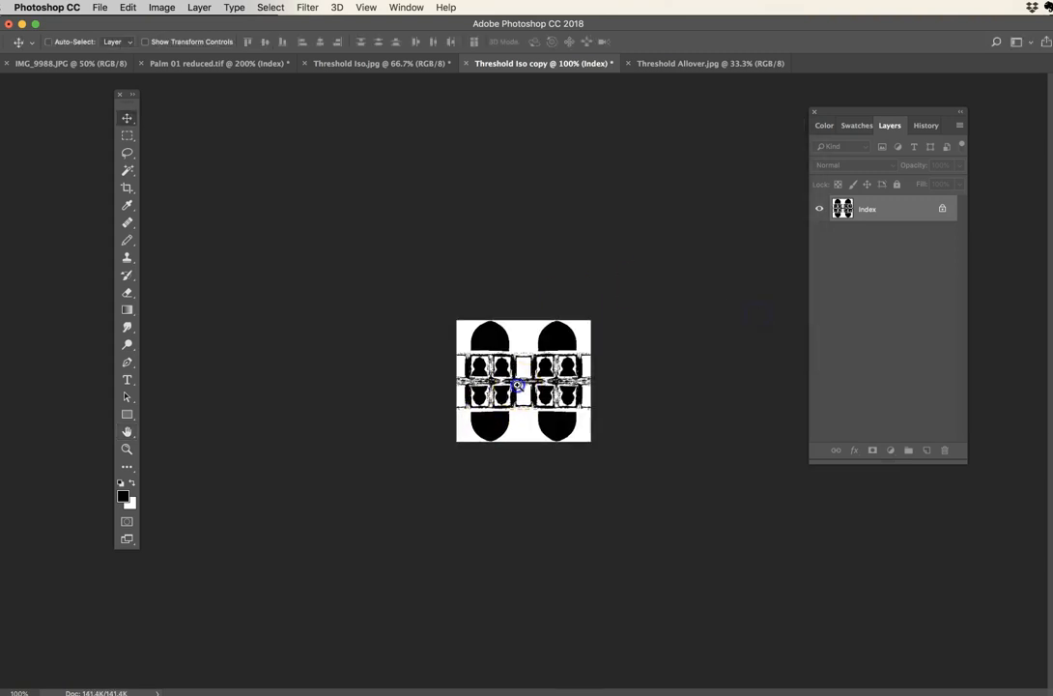
Step: Examine the edges and fine detail of the resized arches pattern up close
left_click(517, 385, "super")
left_click(530, 379, "super")
left_click(536, 376, "super")
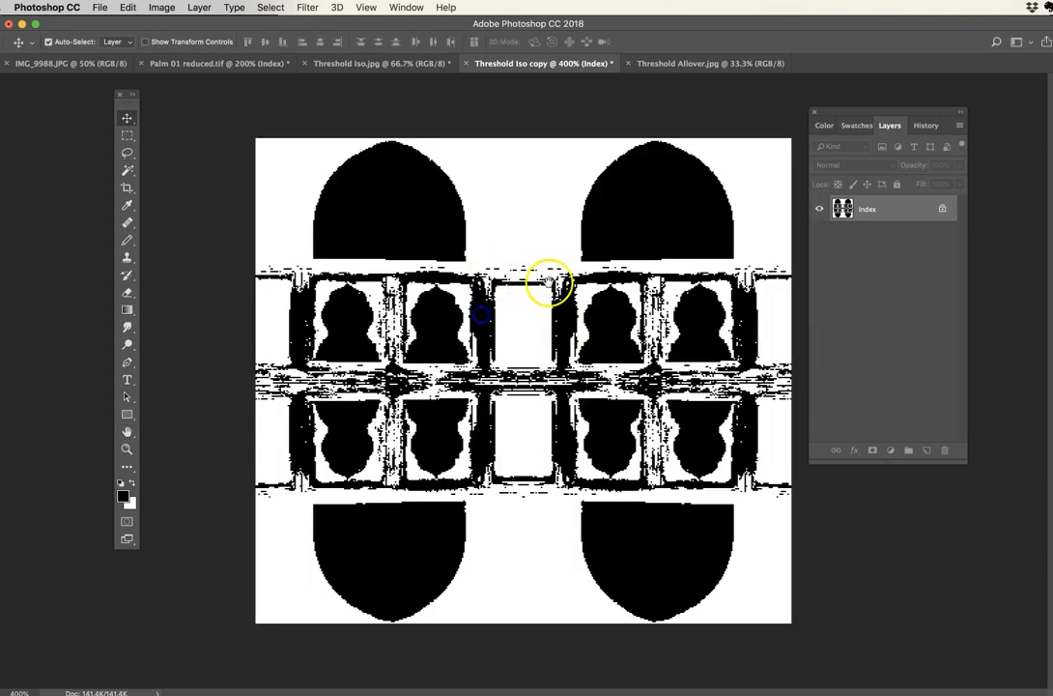
key("super+equal")
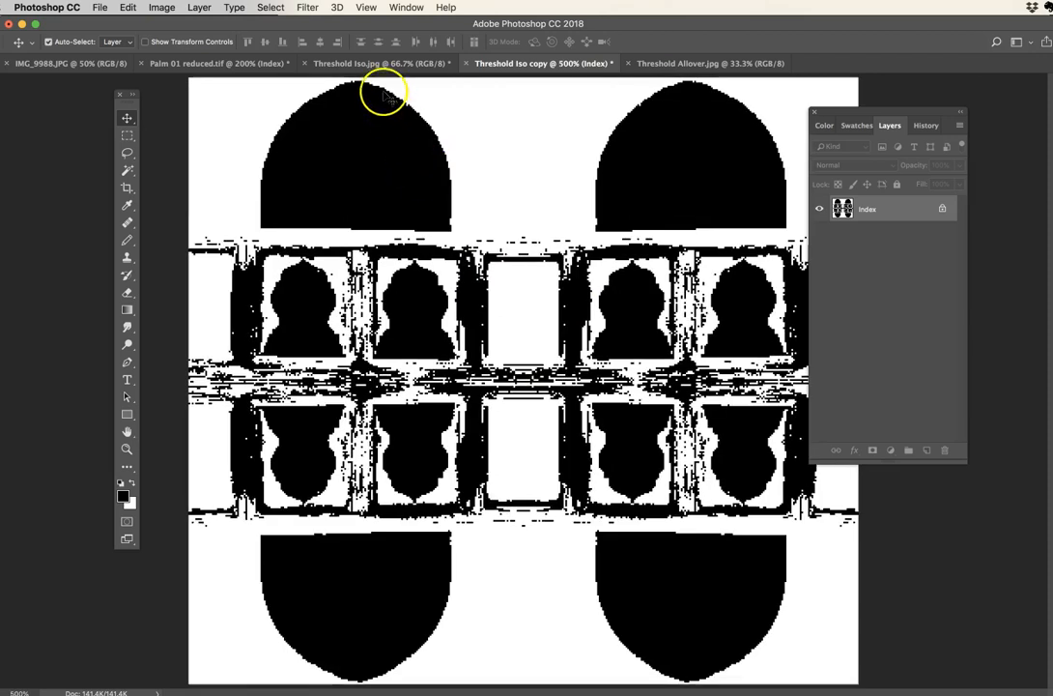
left_click(551, 357, "alt+super")
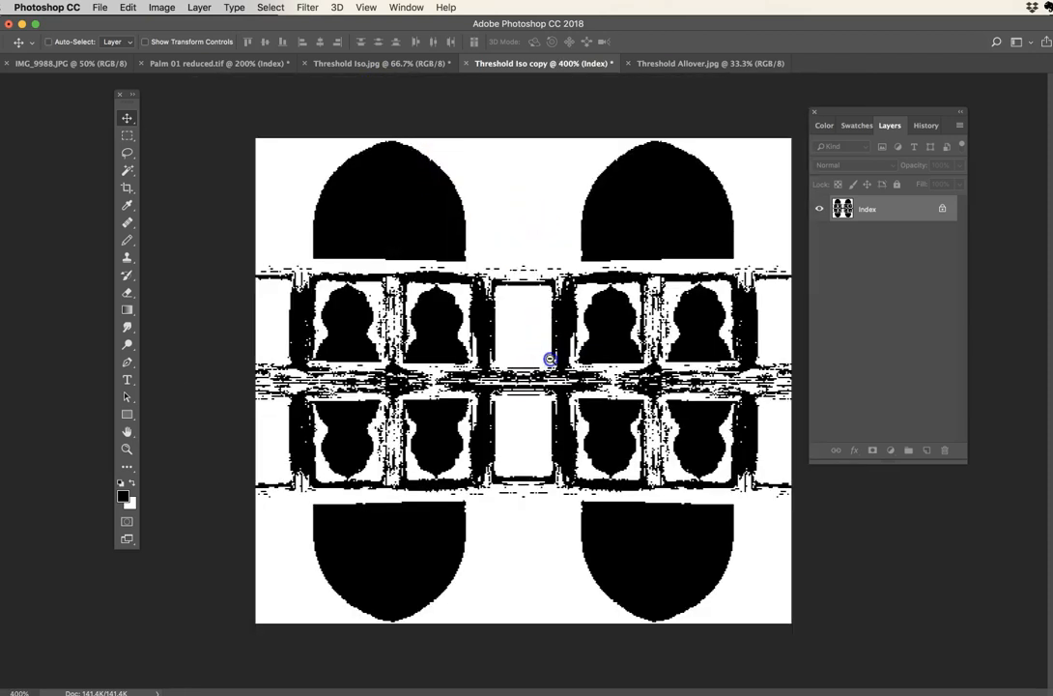
left_click(549, 359, "alt+super")
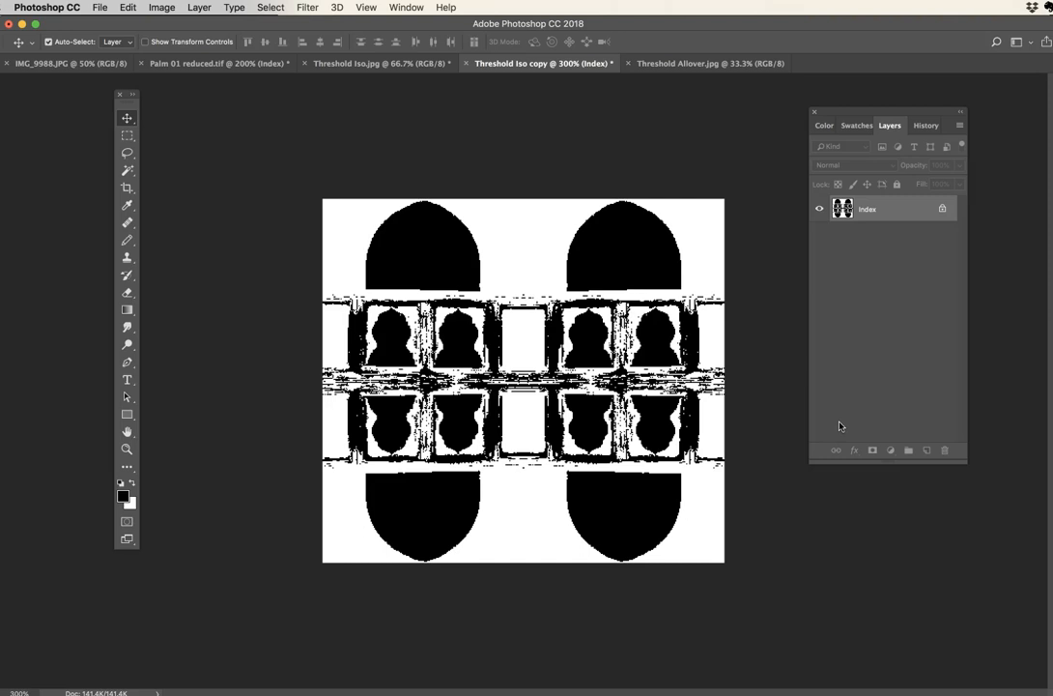
left_click(547, 387)
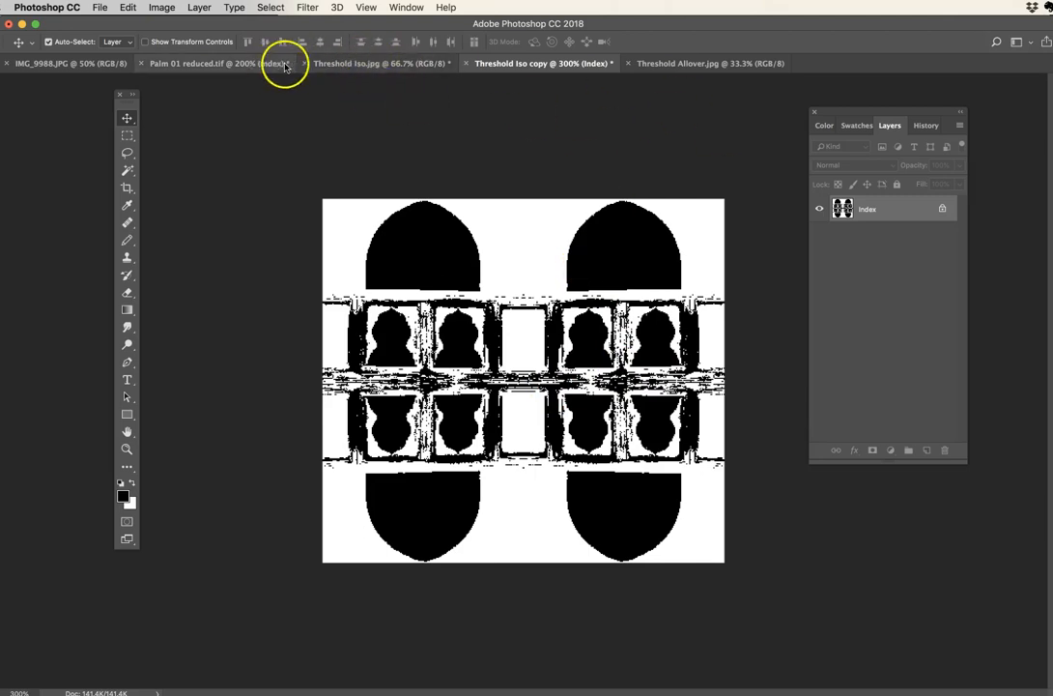
Step: Save the arches pattern as a TIFF named "Arches ISO Reduced.tif" in the Repeats PS folder
key("super+shift+s")
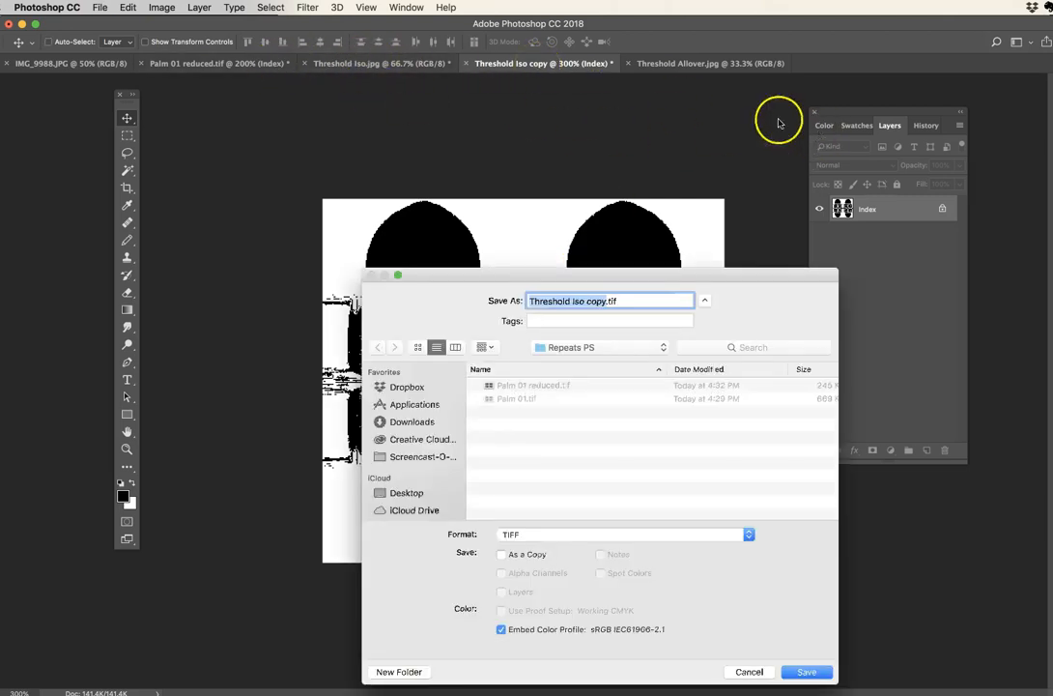
left_click_drag(578, 275, 505, 195)
left_click(639, 193)
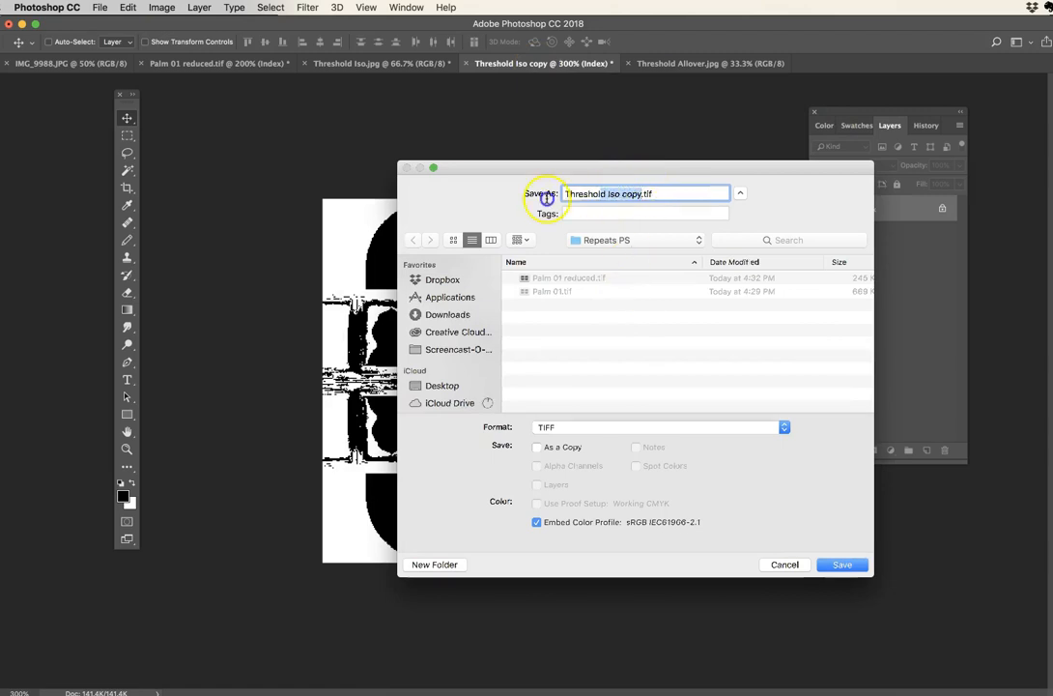
type("A")
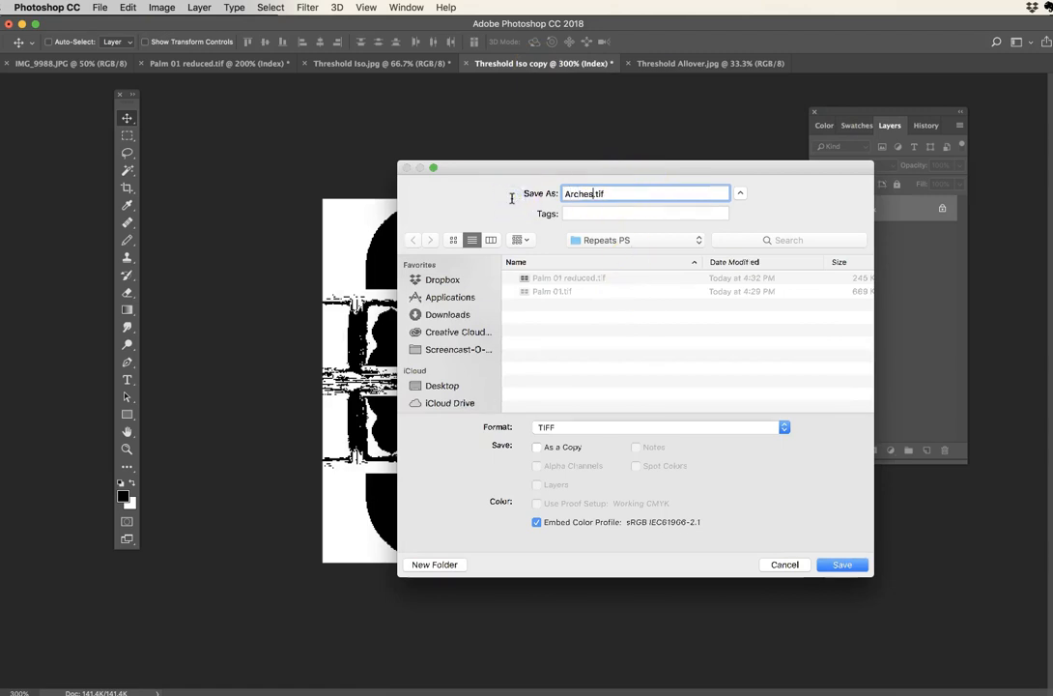
type("rches ISO Rec")
key("BackSpace")
type("duced")
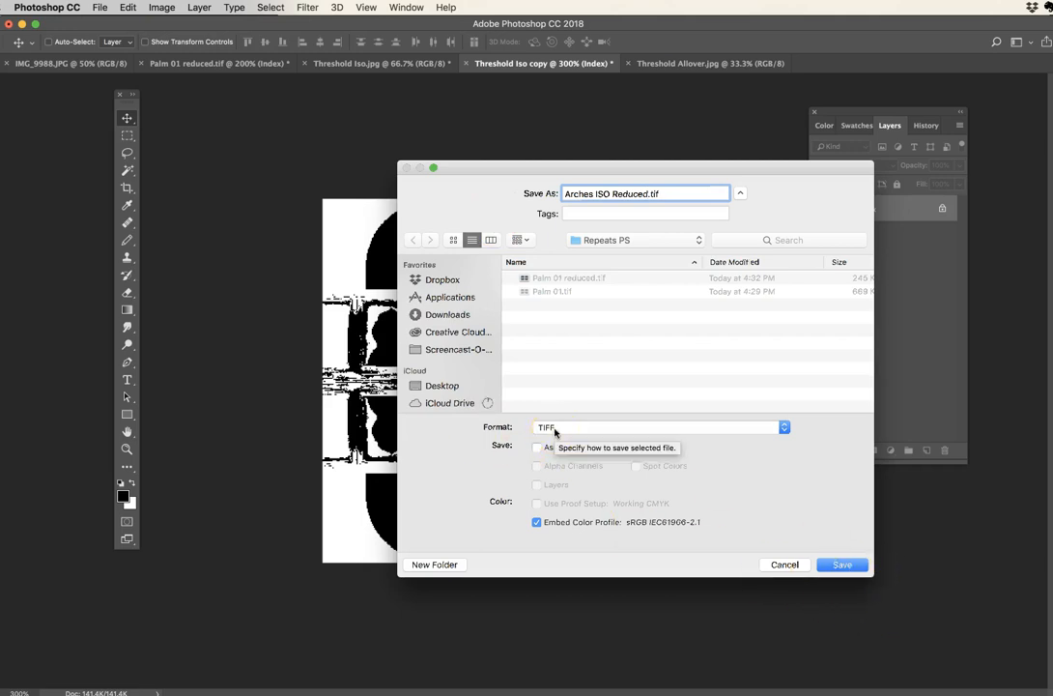
left_click(839, 566)
left_click(830, 277)
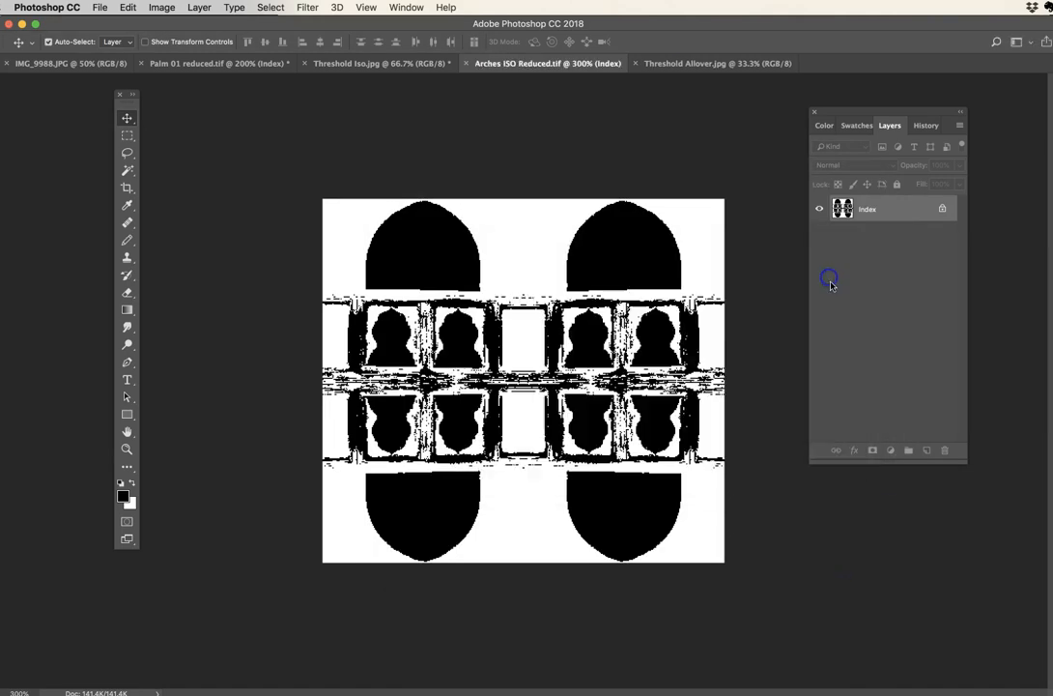
Step: Save the indexed palm pattern as a TIFF named "Palm ISO Reduced.tif" in the Repeats PS folder
left_click(78, 63)
left_click(164, 63)
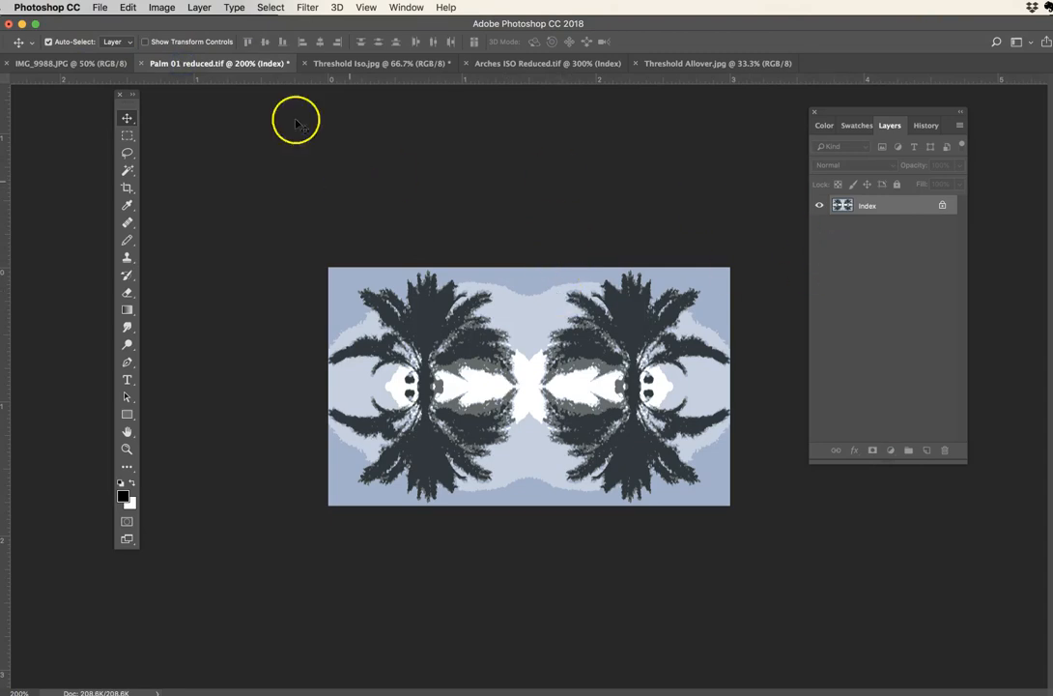
left_click(100, 8)
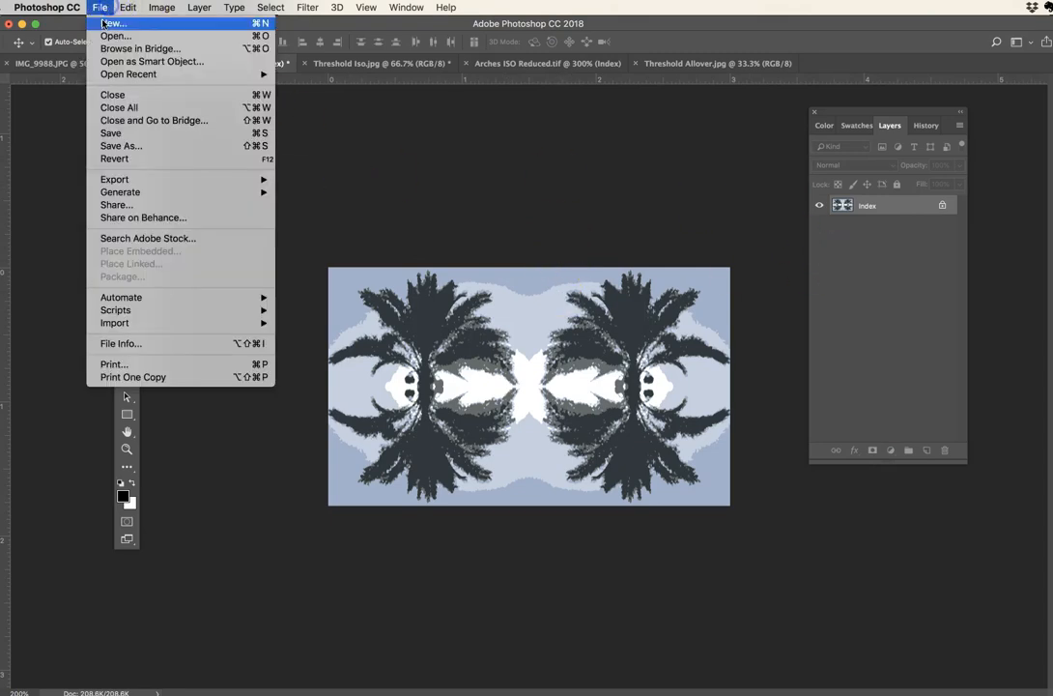
left_click(121, 145)
left_click(611, 194)
left_click_drag(630, 193, 589, 196)
key("BackSpace")
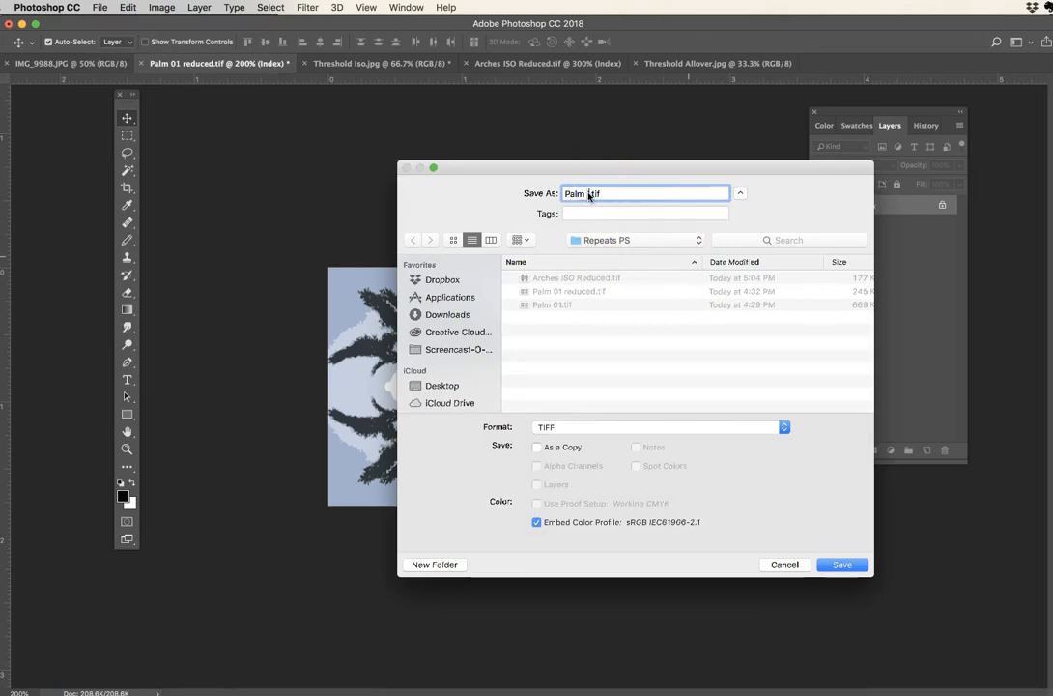
type("ISO Reduced")
left_click(847, 566)
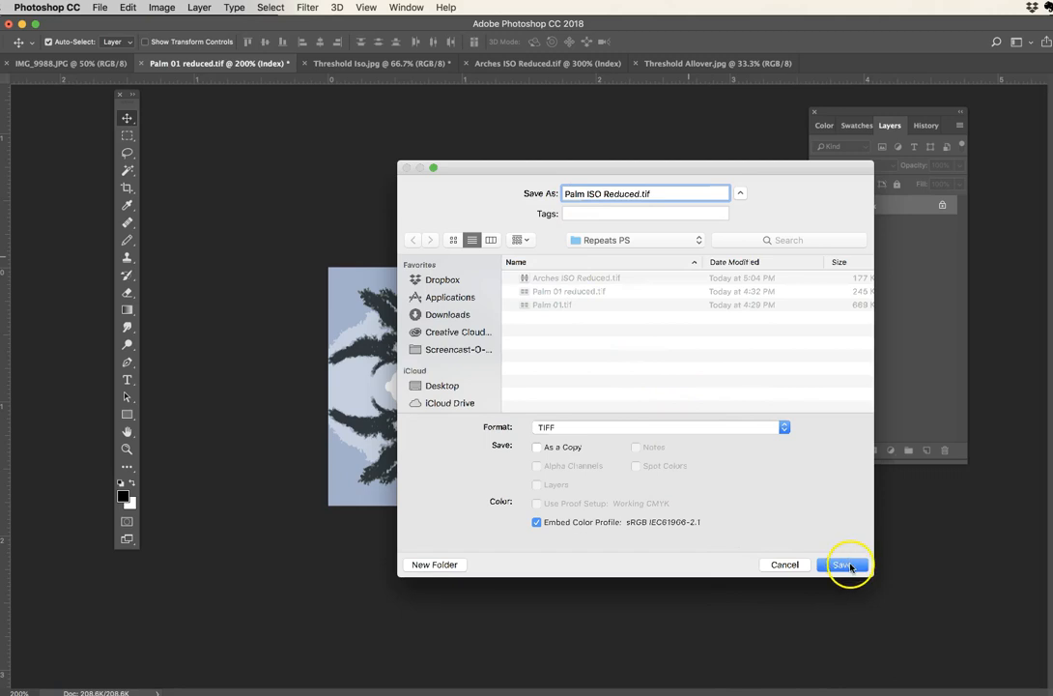
left_click(829, 278)
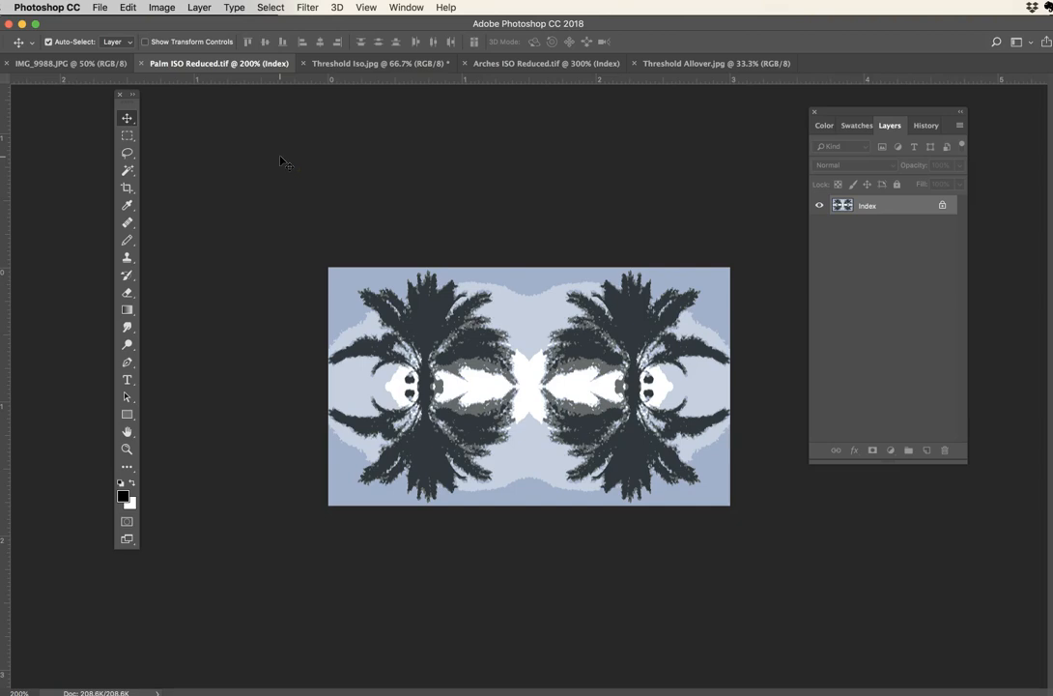
Step: Create a new Letter print document, 8.5 x 11 inches, with the resolution set to 200 pixels/inch
left_click(101, 7)
left_click(593, 241)
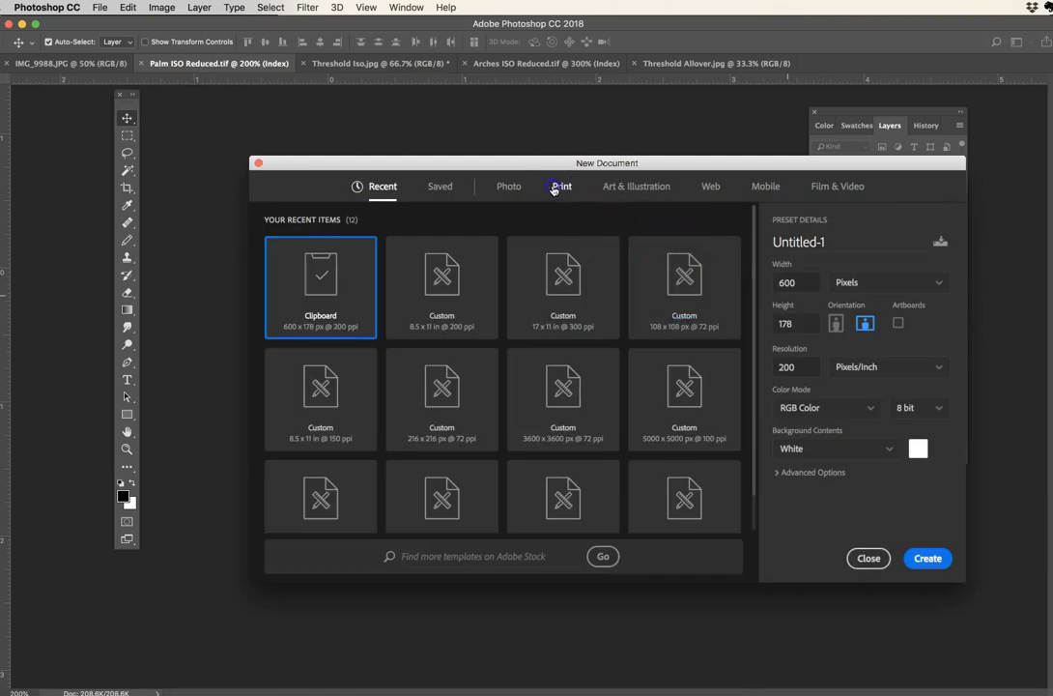
left_click(555, 190)
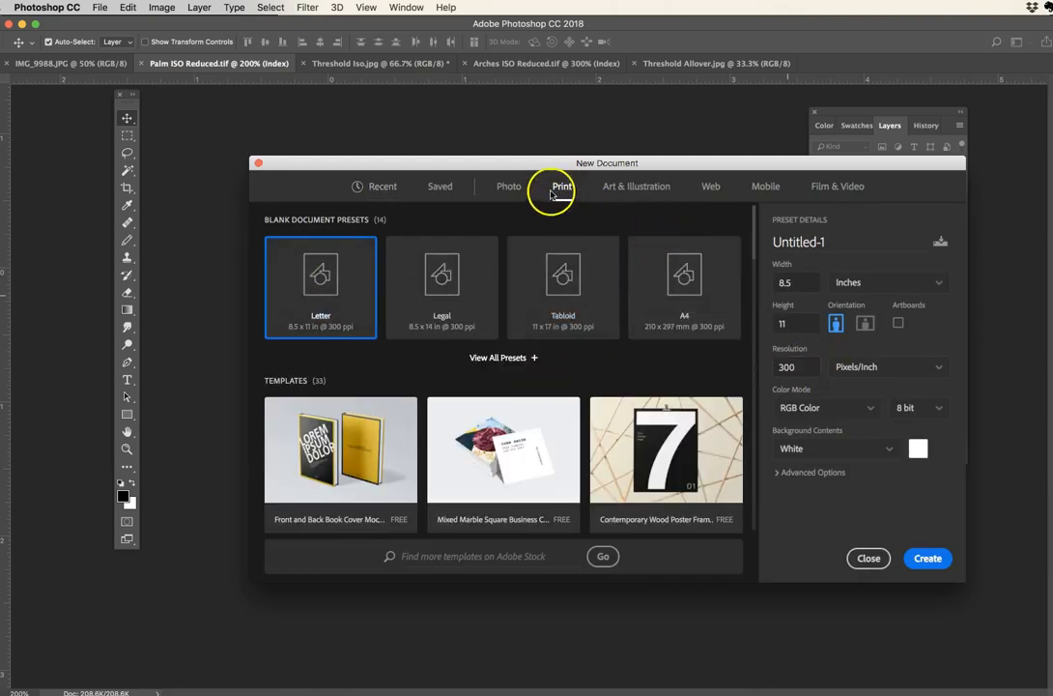
double_click(785, 368)
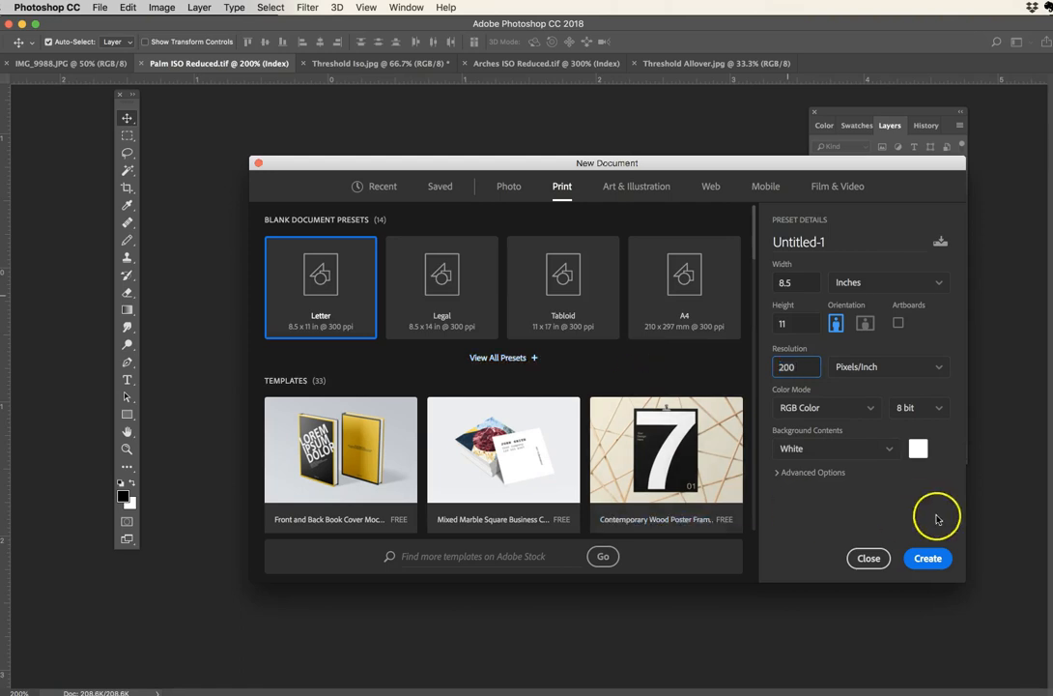
left_click(927, 558)
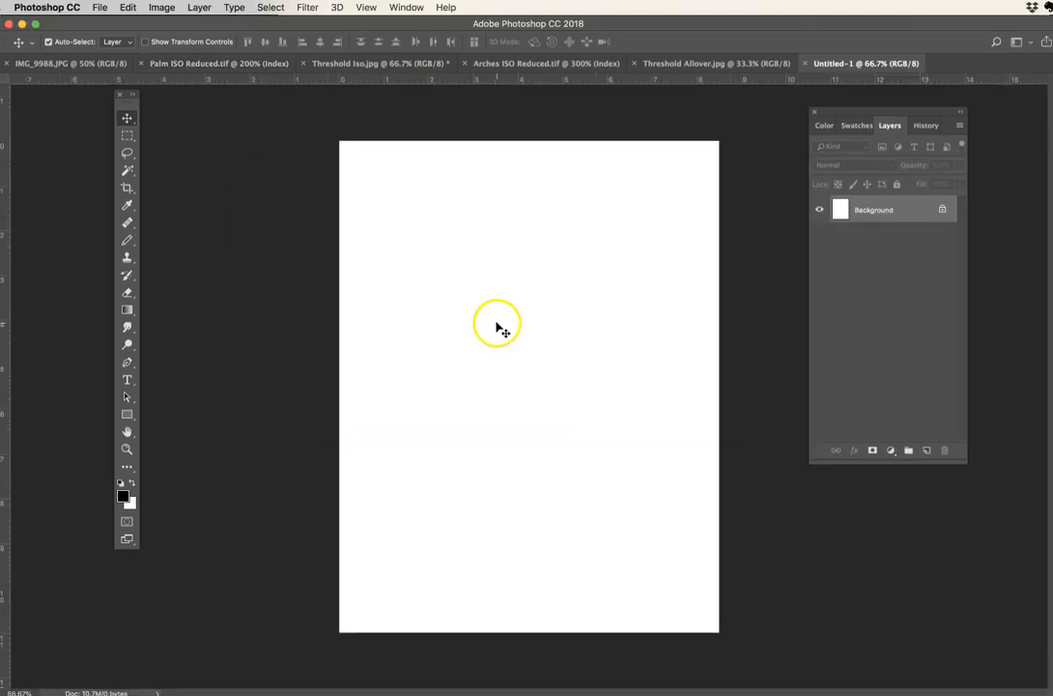
Step: Define the indexed palm tile as a pattern named "Palm ISO Reduced.tif" and return to the blank letter document
left_click(207, 64)
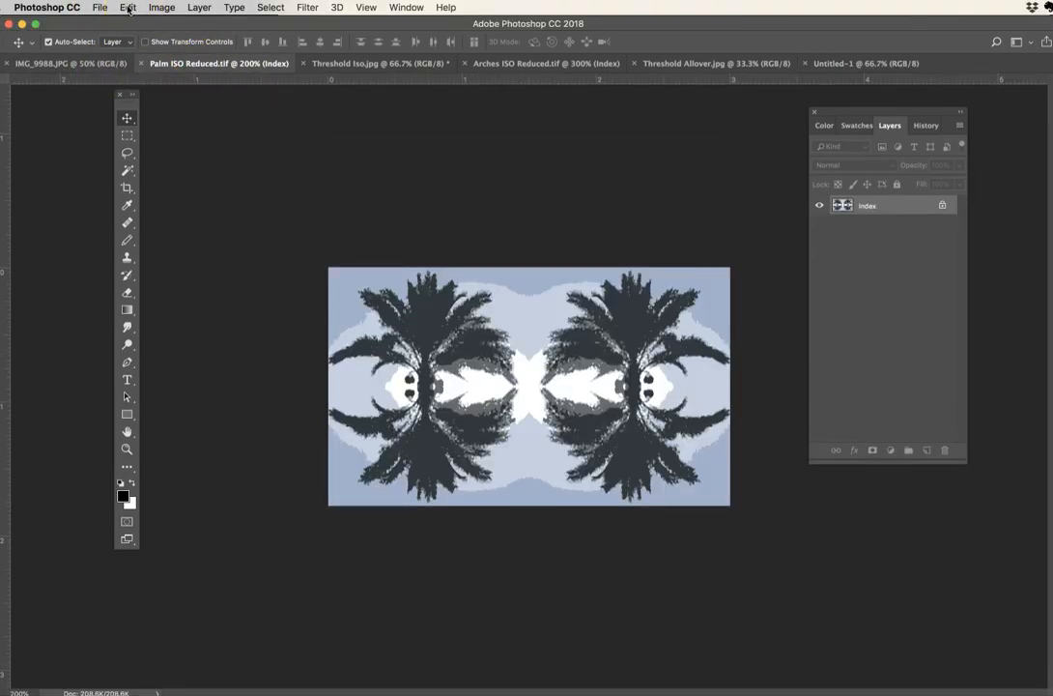
left_click(128, 9)
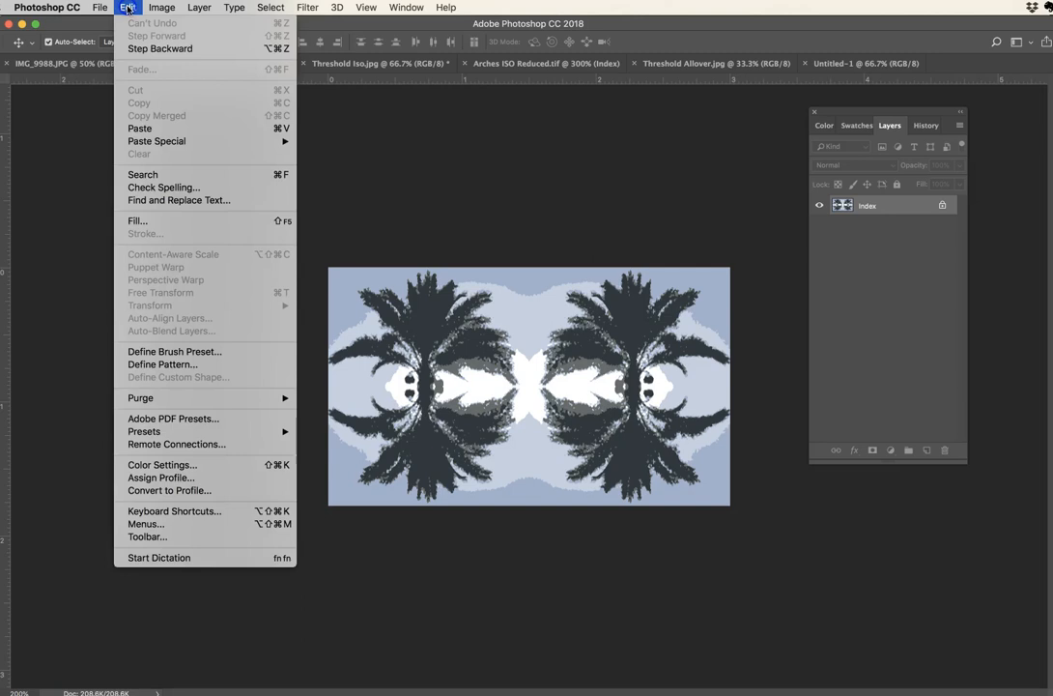
left_click(164, 365)
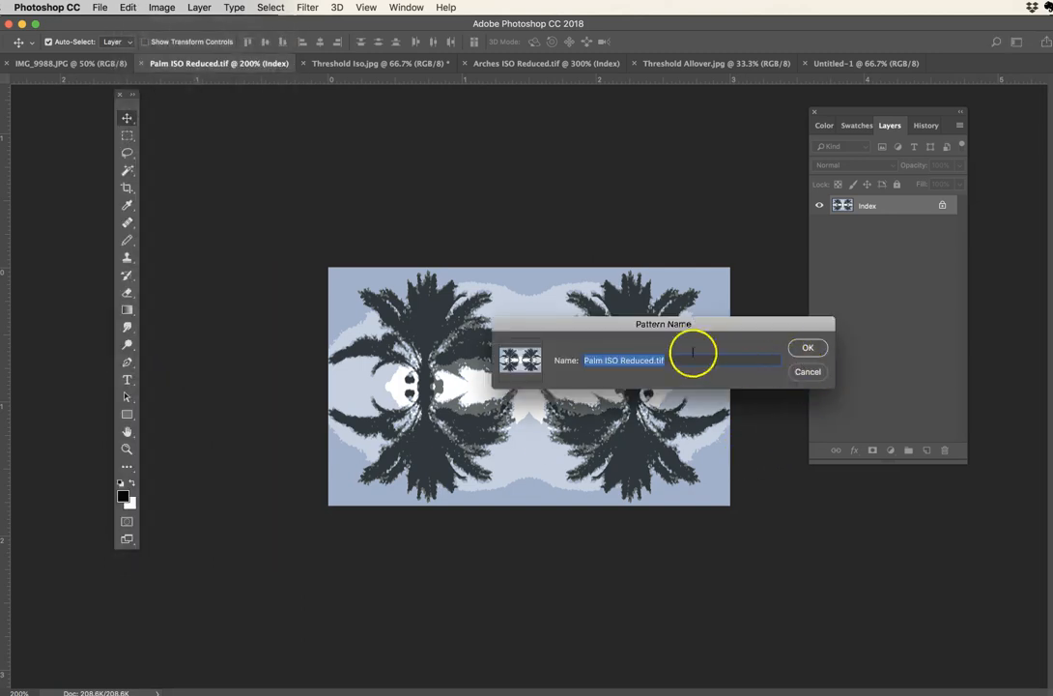
left_click(808, 348)
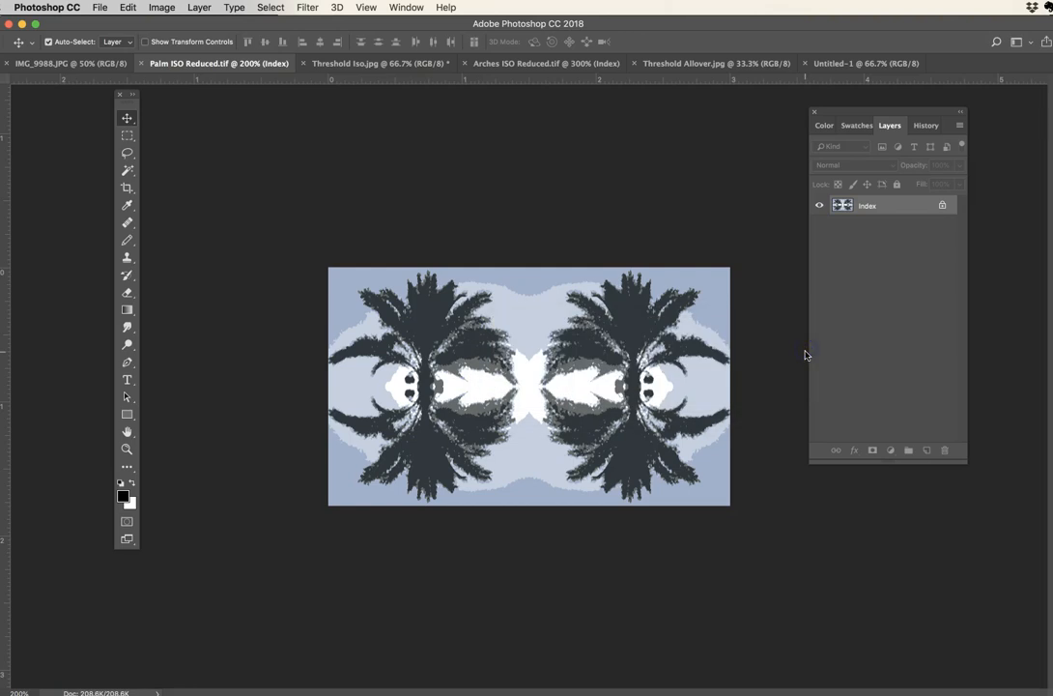
left_click(857, 63)
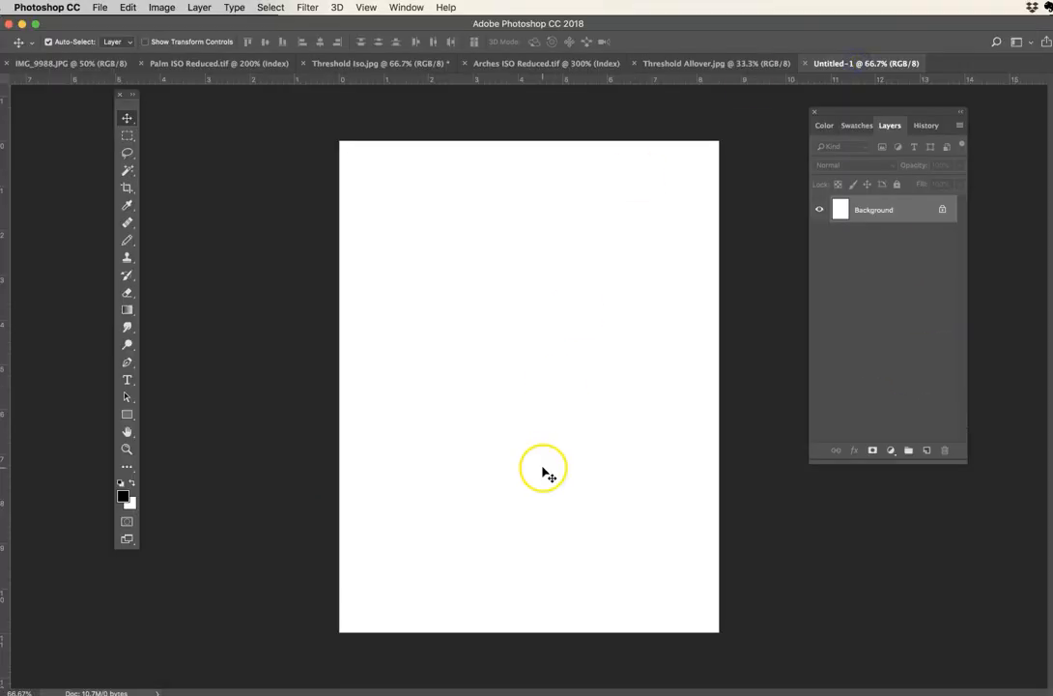
left_click(129, 7)
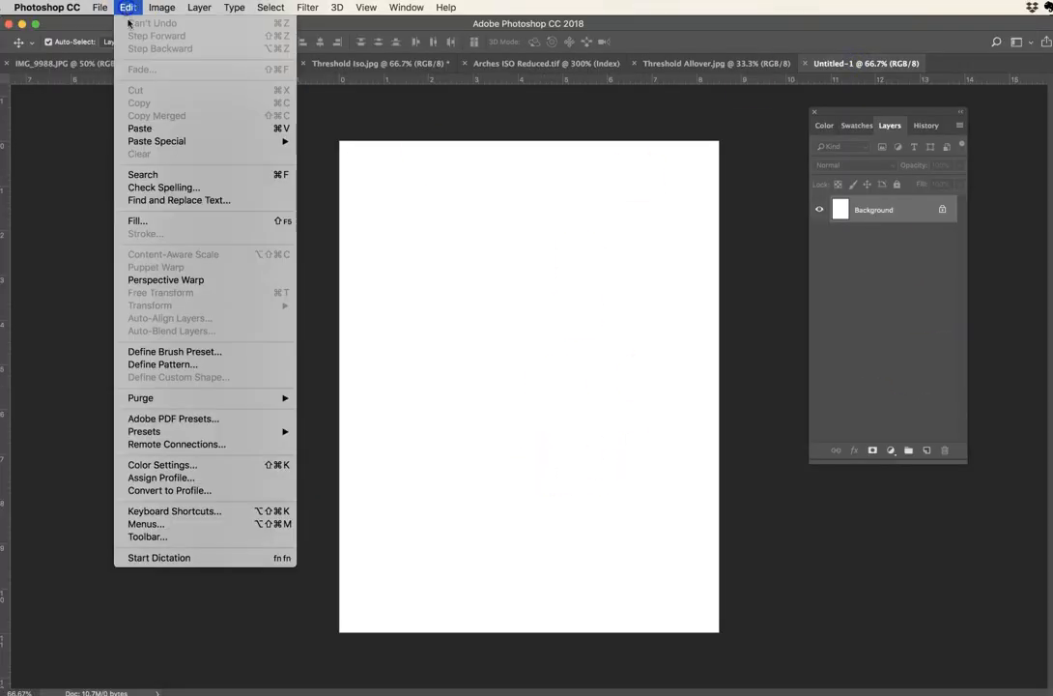
left_click(142, 222)
left_click(755, 323)
Step: Fill the blank letter page with the newly defined palm pattern in Normal mode at 100% opacity
left_click(123, 6)
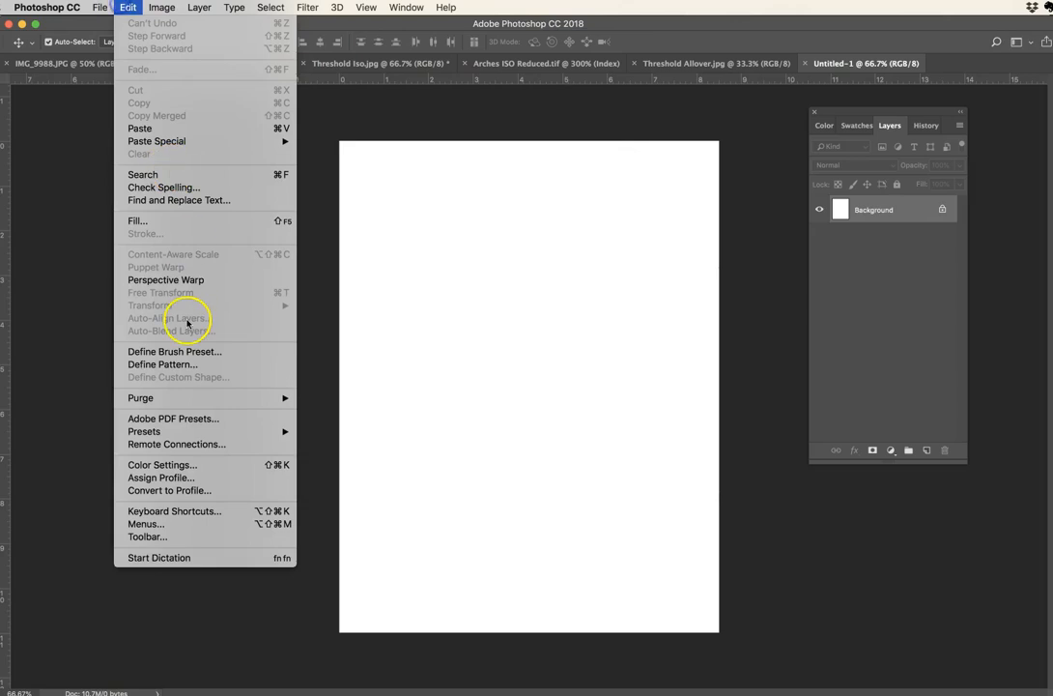
left_click(145, 222)
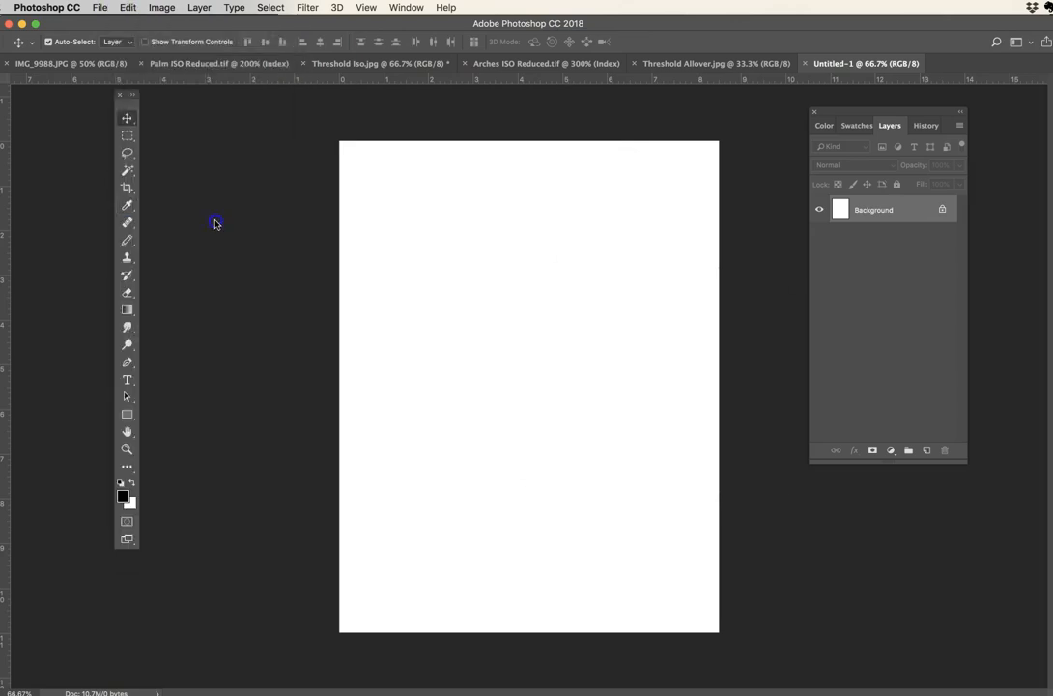
left_click(595, 425)
left_click(783, 404)
left_click(633, 334)
left_click(588, 435)
left_click(754, 427)
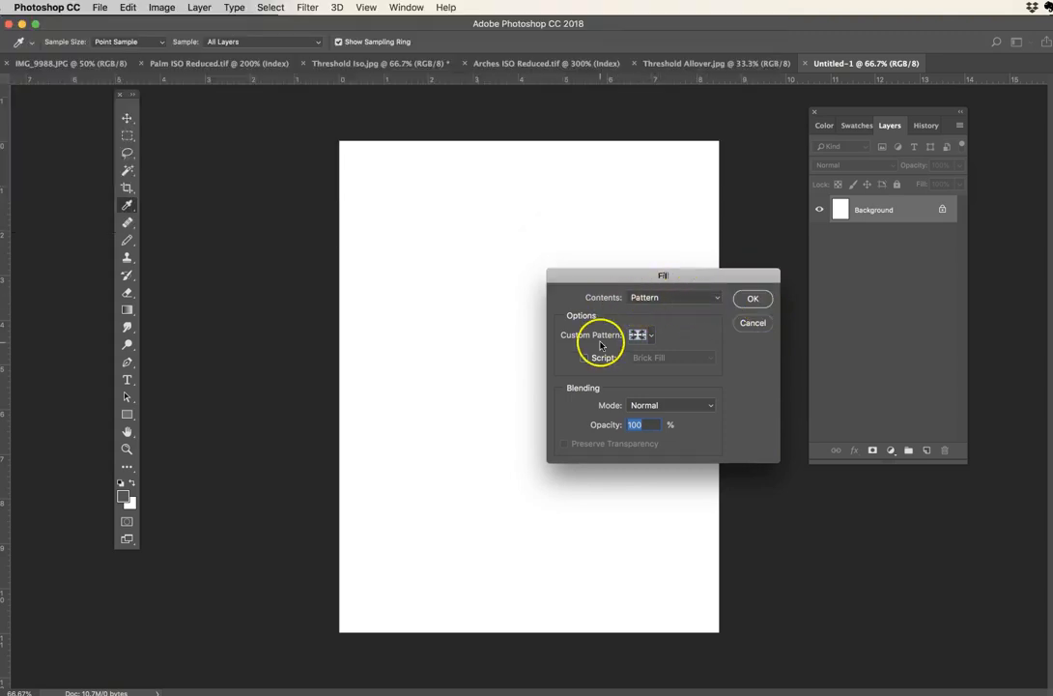
left_click(641, 336)
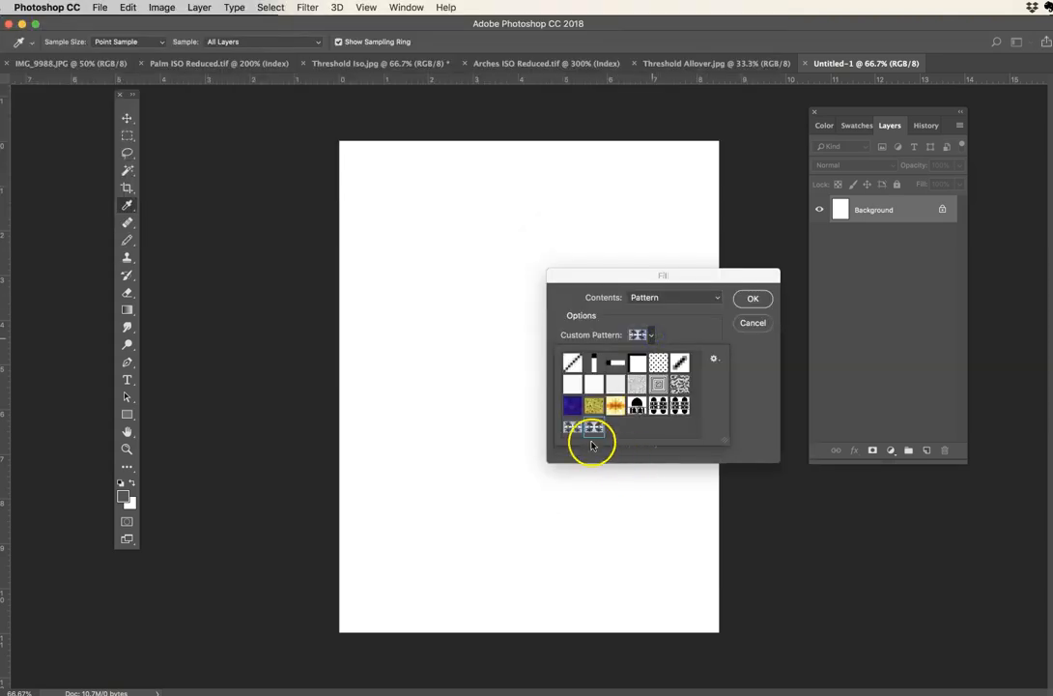
left_click(766, 404)
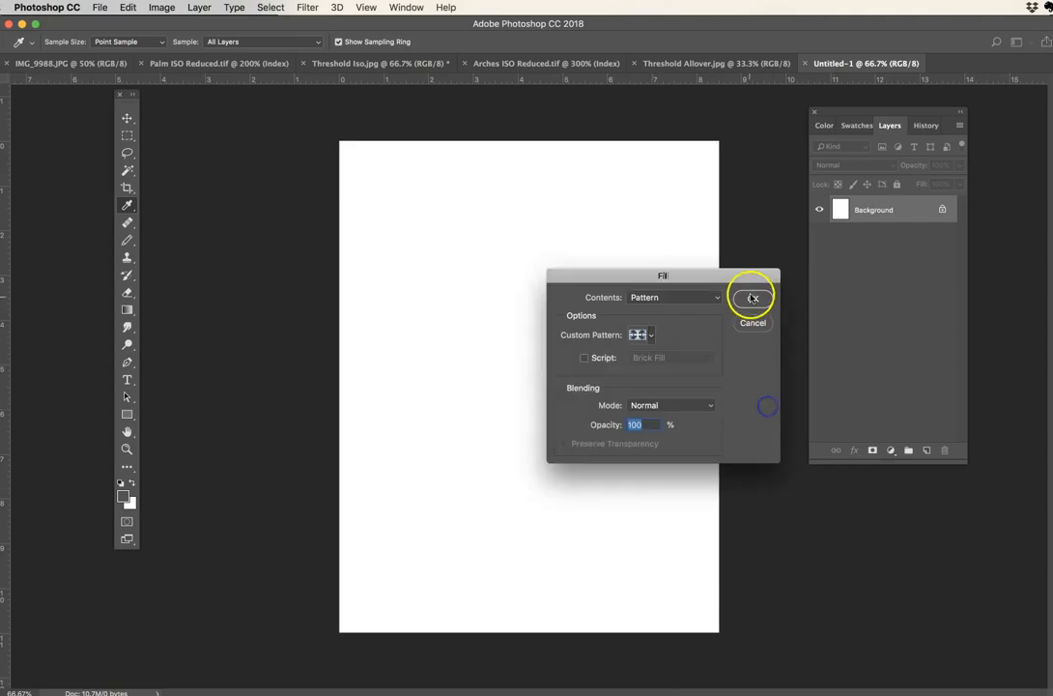
left_click(750, 298)
key("v")
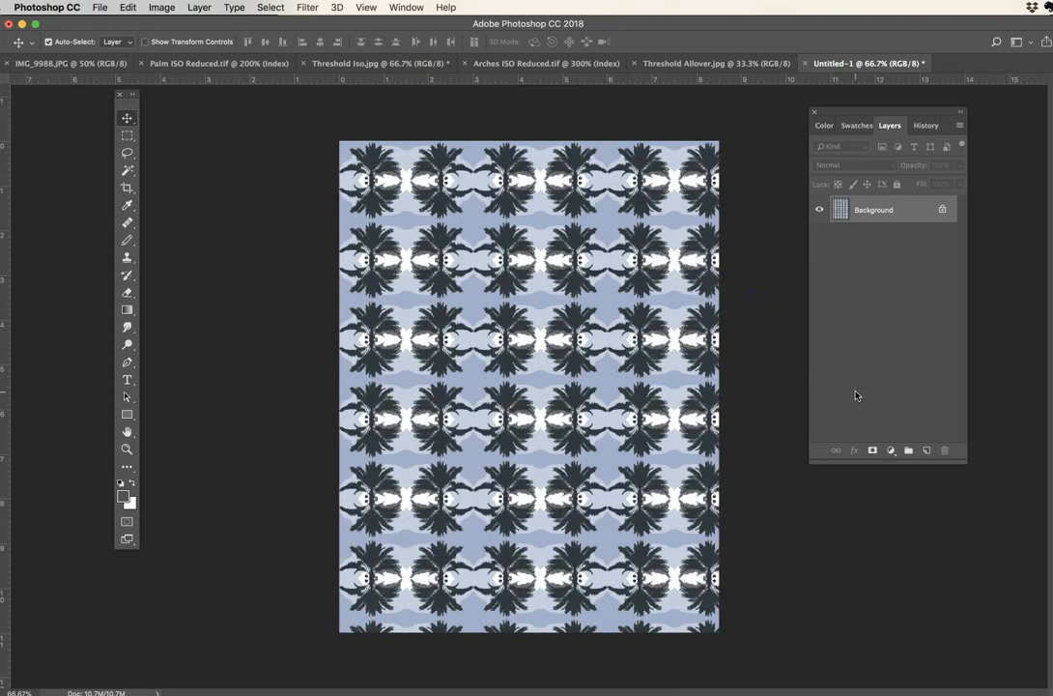
Step: Examine the filled palm repeat up close, checking how the tiles join across the page
left_click(539, 354, "super")
left_click(560, 352, "super")
left_click(563, 422, "super")
left_click_drag(534, 451, 546, 360)
left_click(515, 384, "alt")
left_click(515, 383, "alt")
left_click(515, 383, "alt")
left_click(515, 384, "alt")
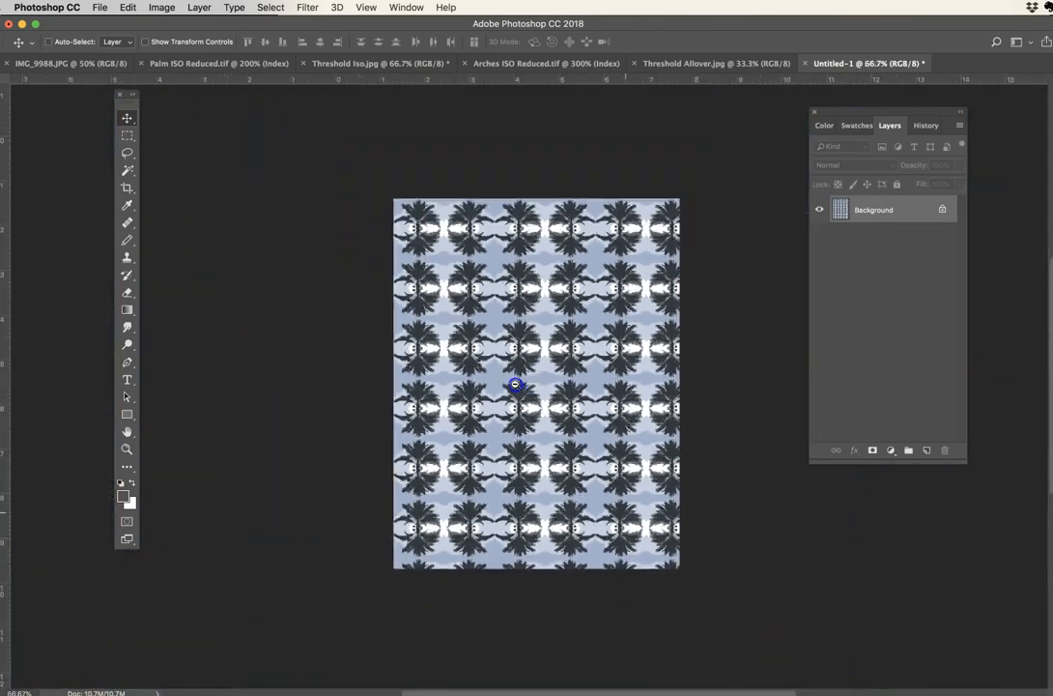
Step: Create a second blank 8.5 x 11 inch Letter document at 200 pixels/inch
left_click(102, 12)
left_click(109, 24)
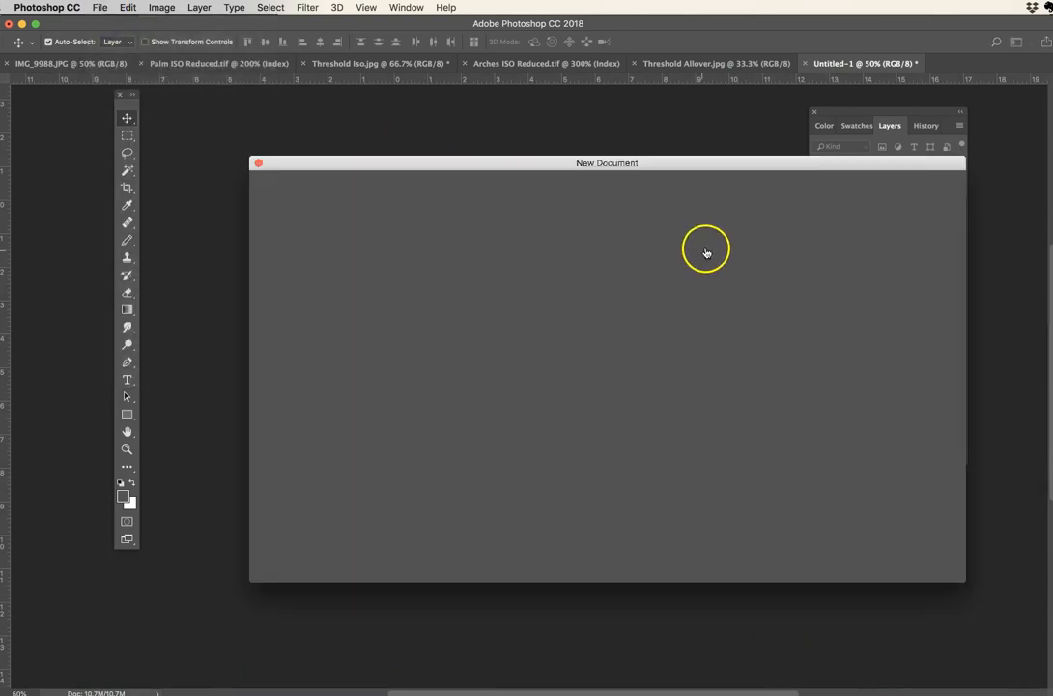
left_click(569, 188)
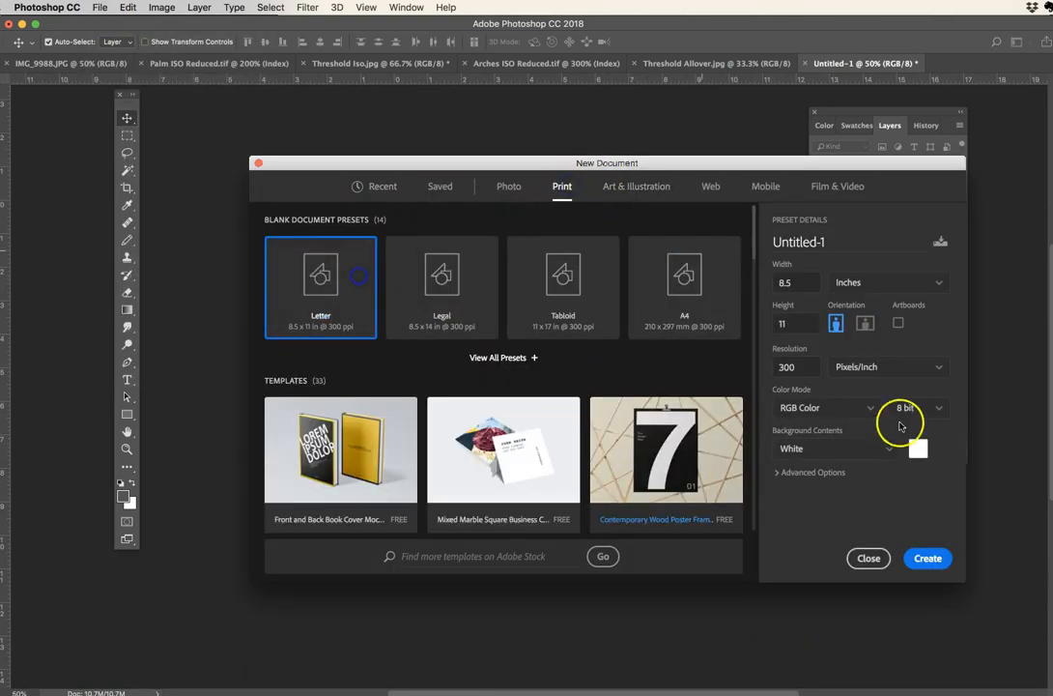
left_click_drag(807, 368, 661, 360)
type("200")
left_click(949, 558)
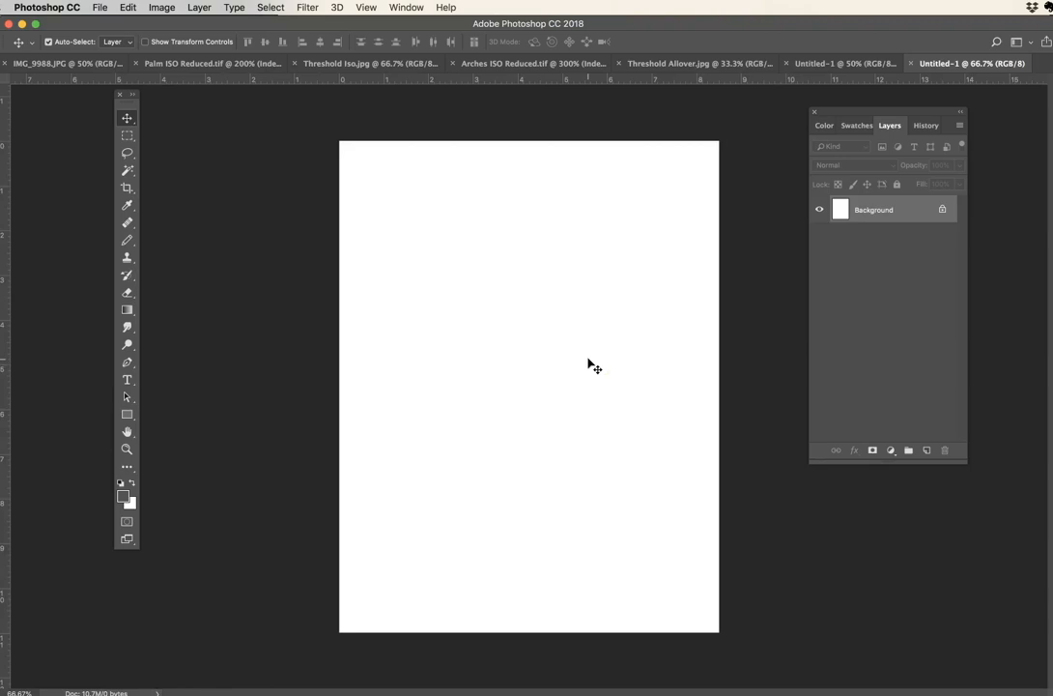
Step: Define the Arches ISO Reduced.tif tile as a pattern
left_click(129, 10)
left_click(529, 87)
left_click(527, 63)
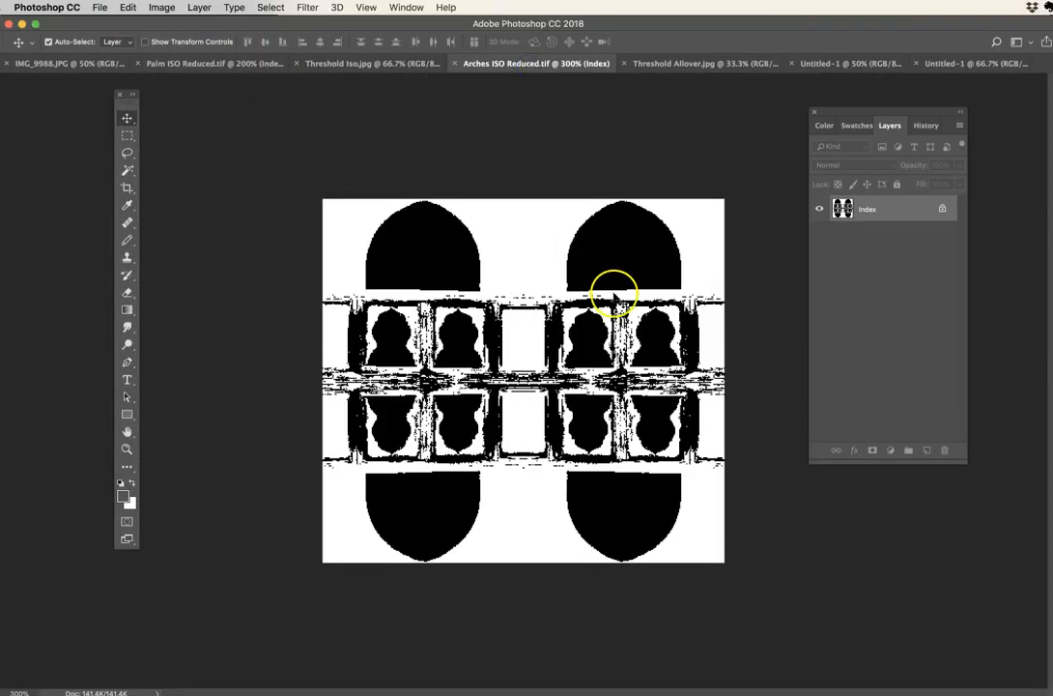
left_click(124, 7)
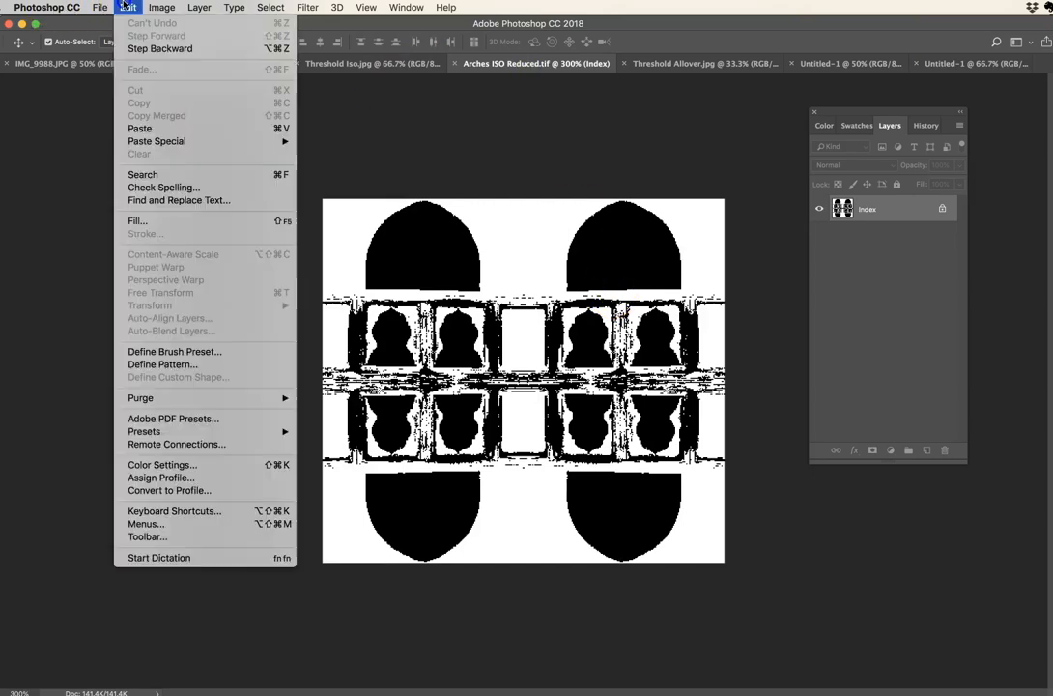
left_click(138, 365)
left_click(792, 348)
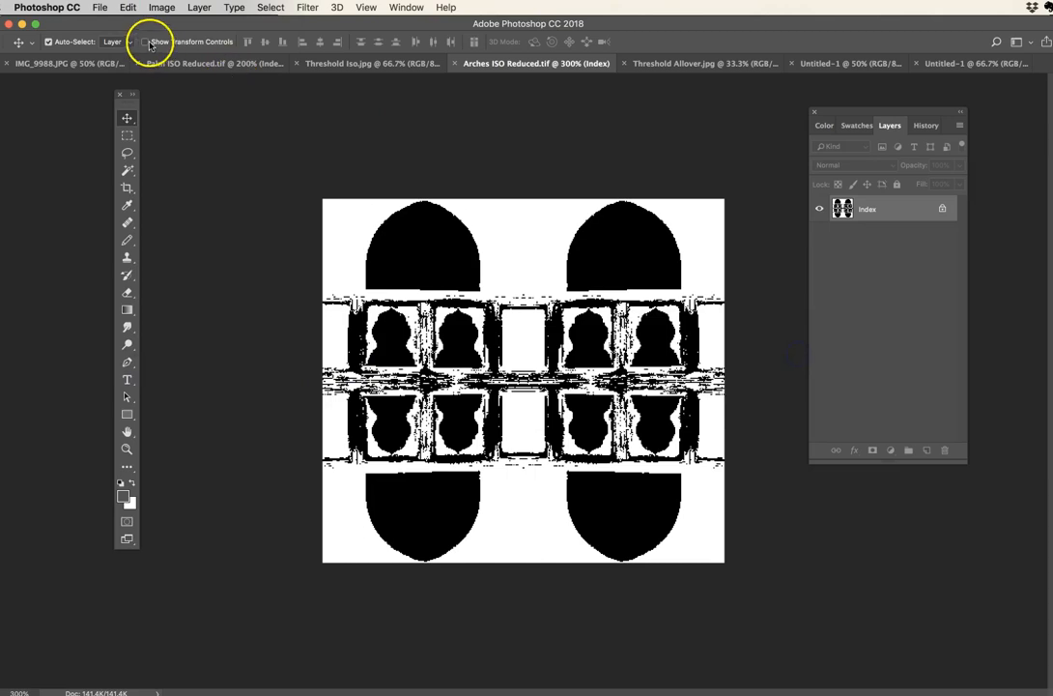
Step: Fill the second blank letter page with the newly defined arches pattern in Normal mode at 100% opacity
left_click(932, 62)
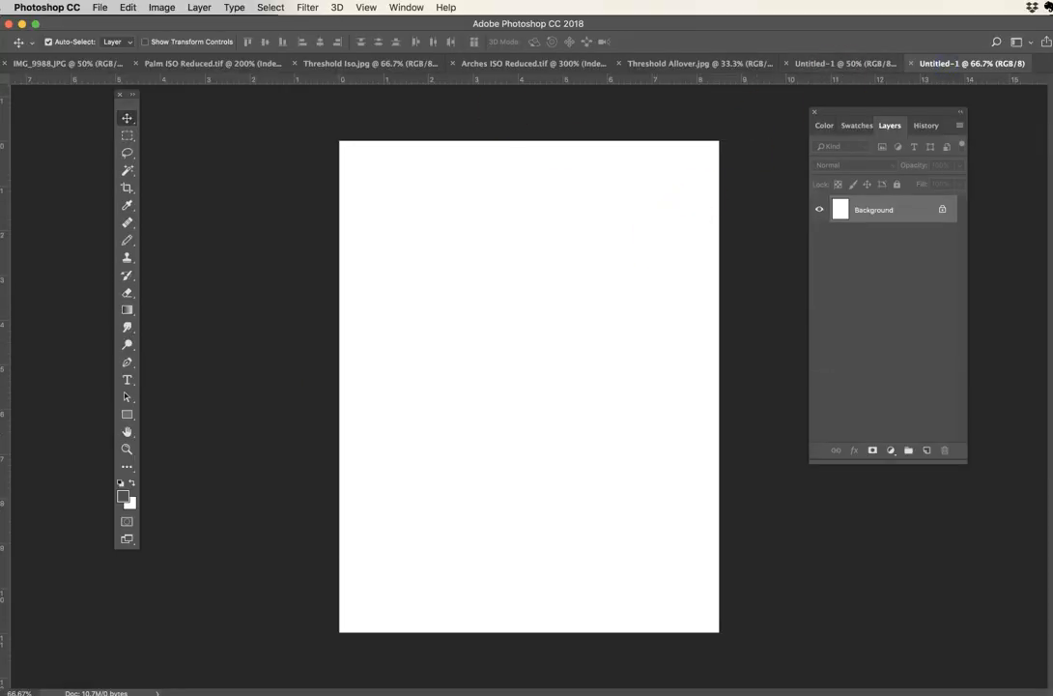
left_click(101, 8)
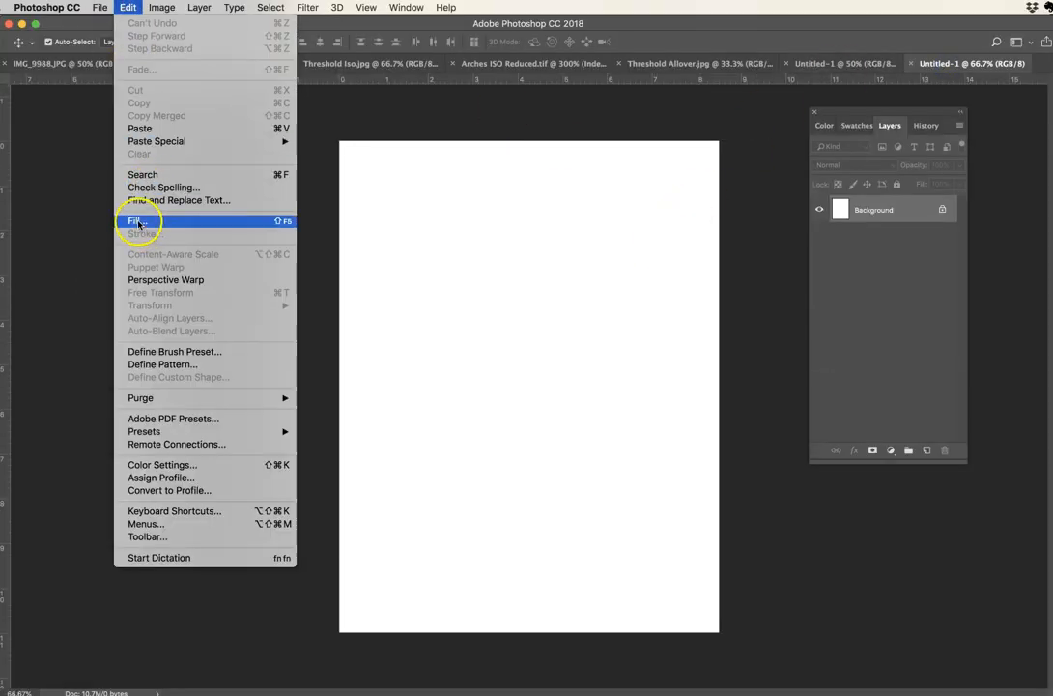
left_click(138, 221)
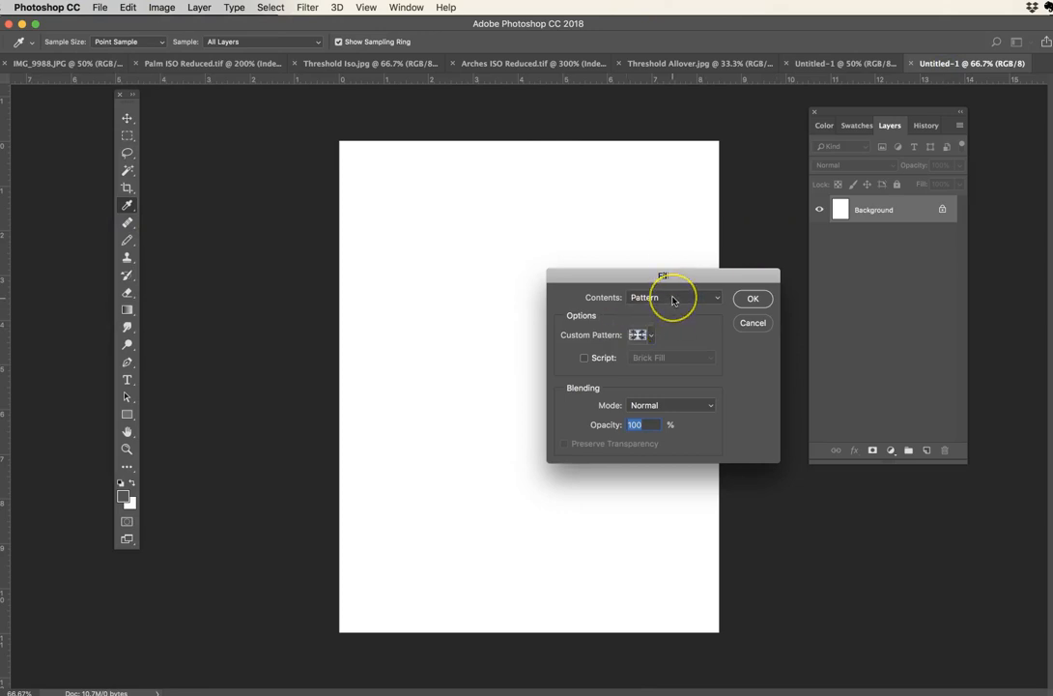
left_click(673, 299)
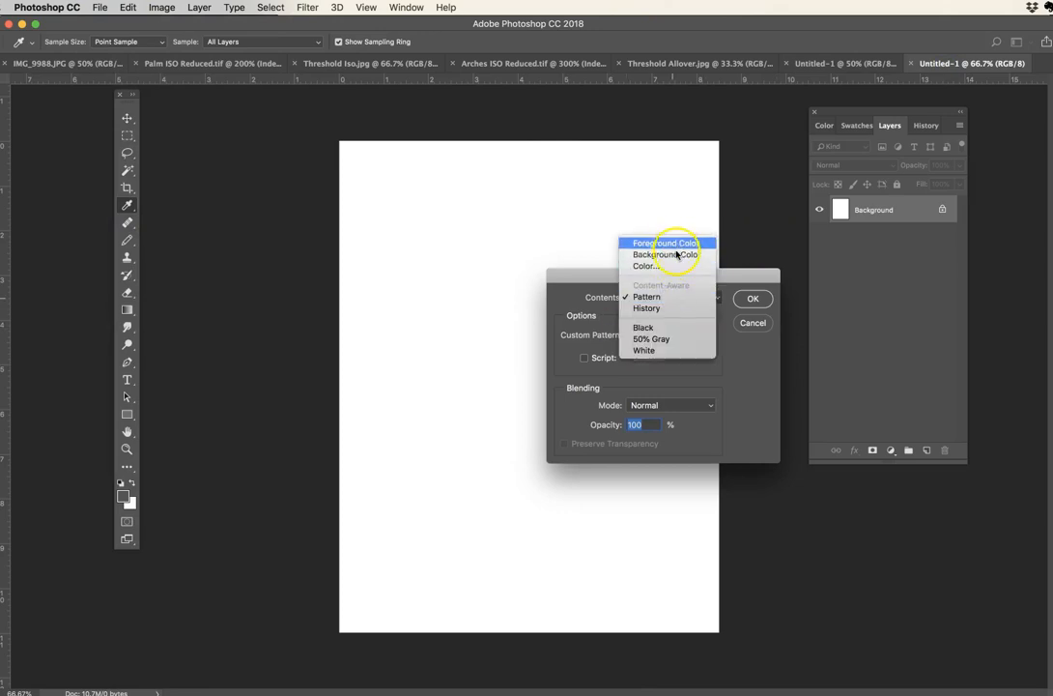
left_click(650, 296)
left_click(643, 334)
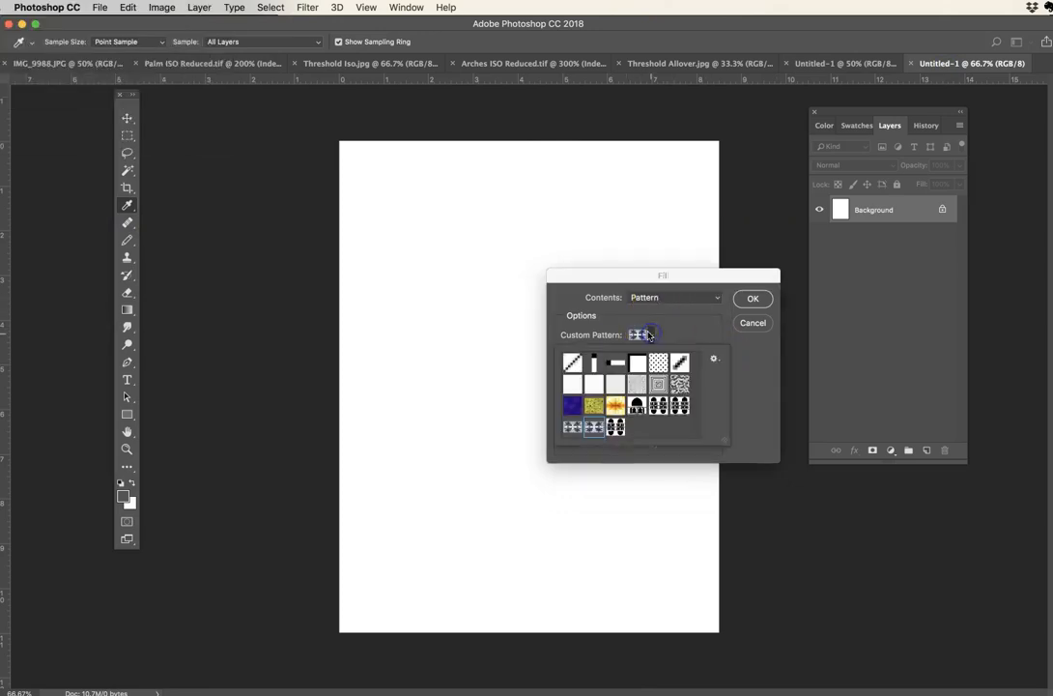
left_click(616, 428)
left_click(757, 397)
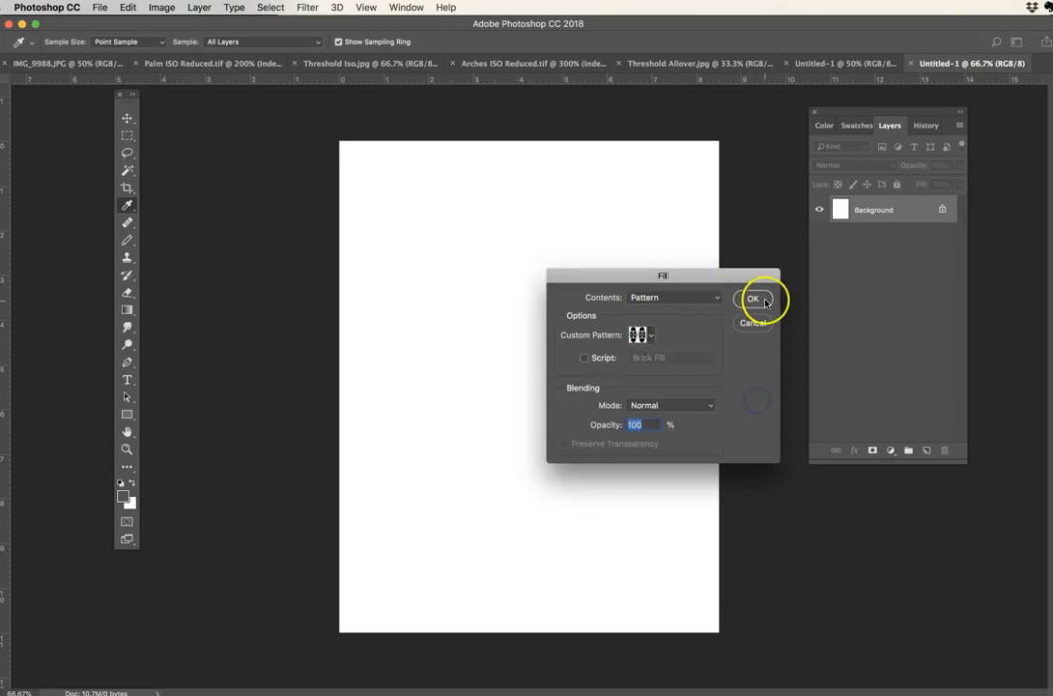
left_click(761, 298)
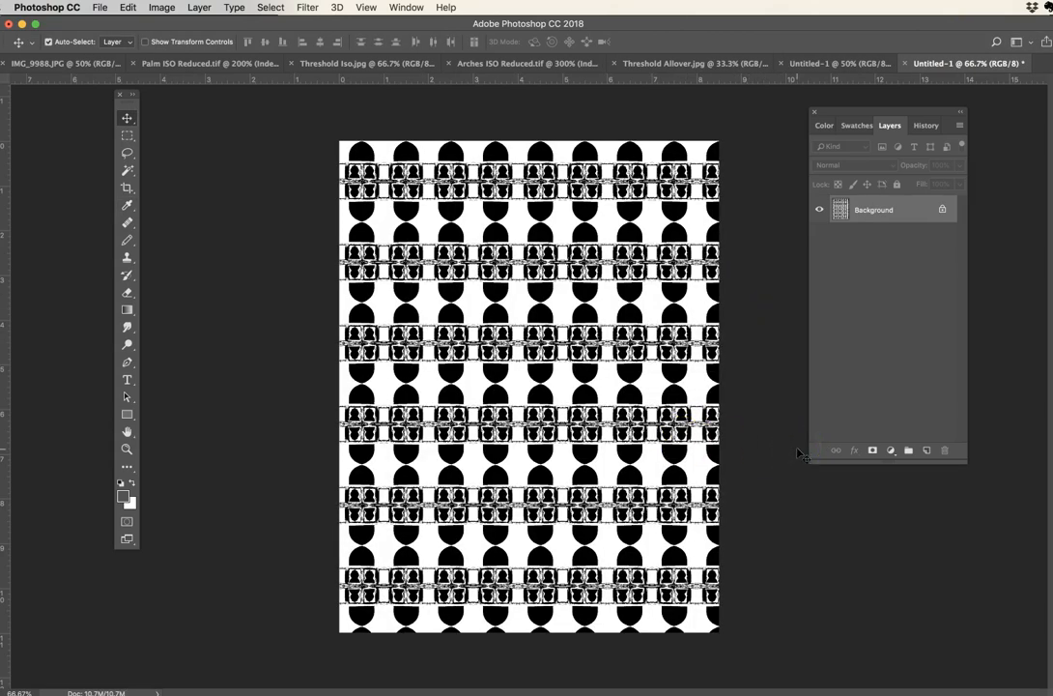